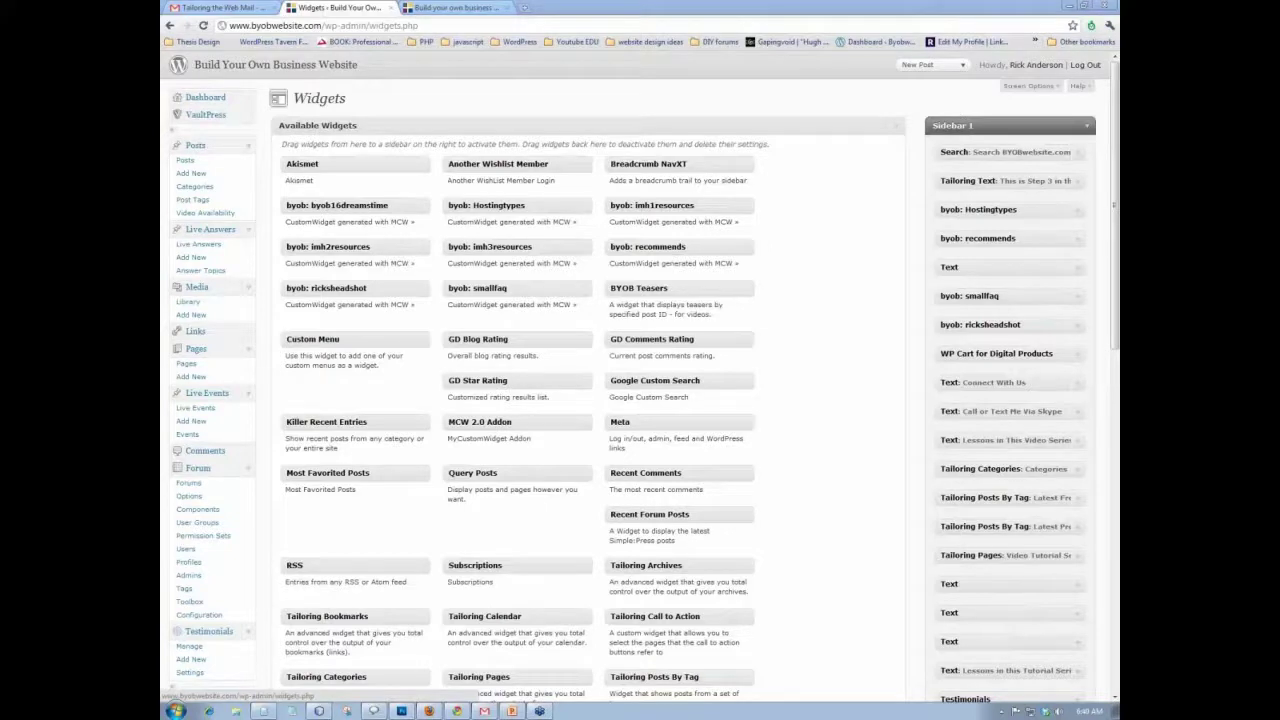
# - Open a blank new browser tab beside the WordPress Widgets admin page
pyautogui.click(521, 9)
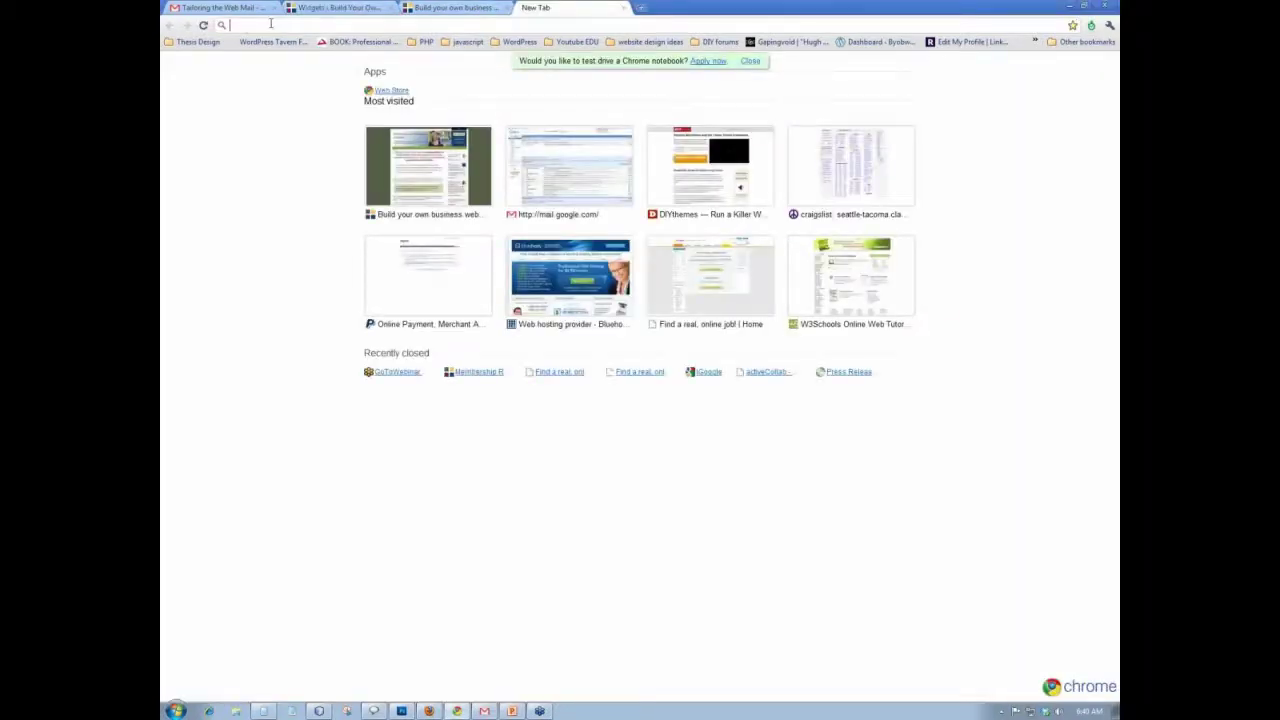
# - Enter hosted.cdpe.com/66283/resources.aspx in the address bar to load the example Resources page
pyautogui.write('http')
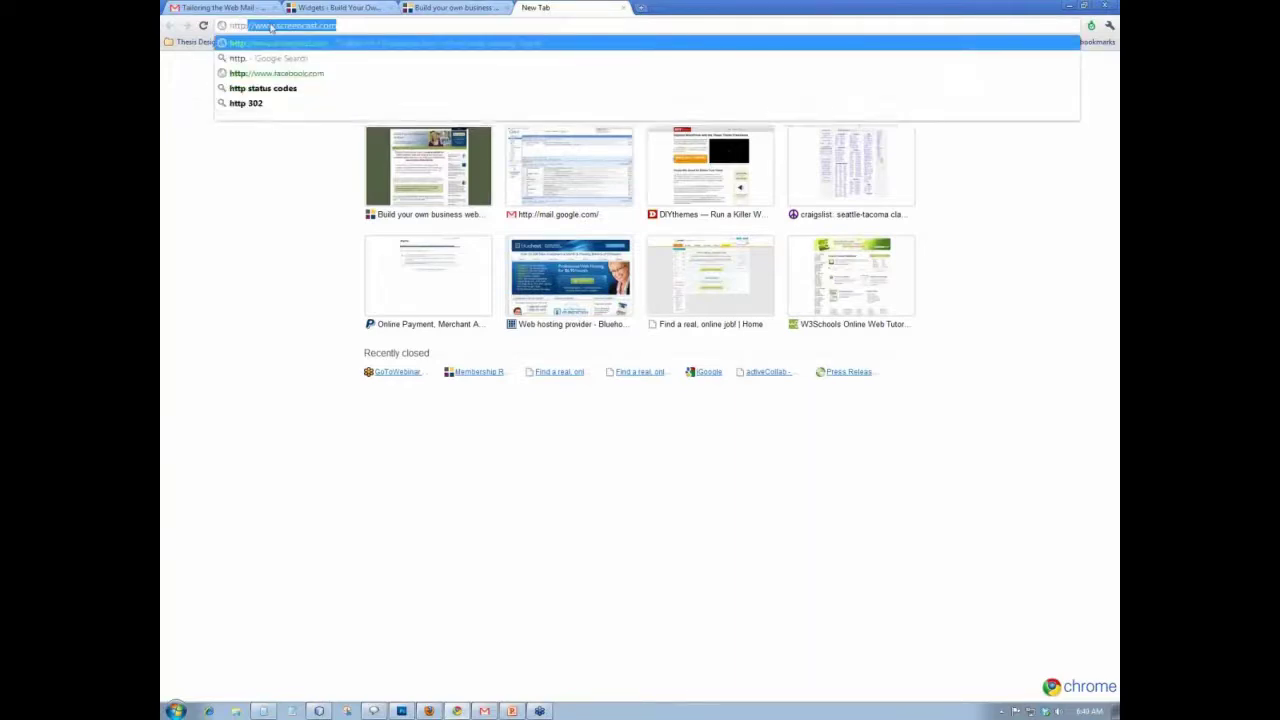
pyautogui.write(':/')
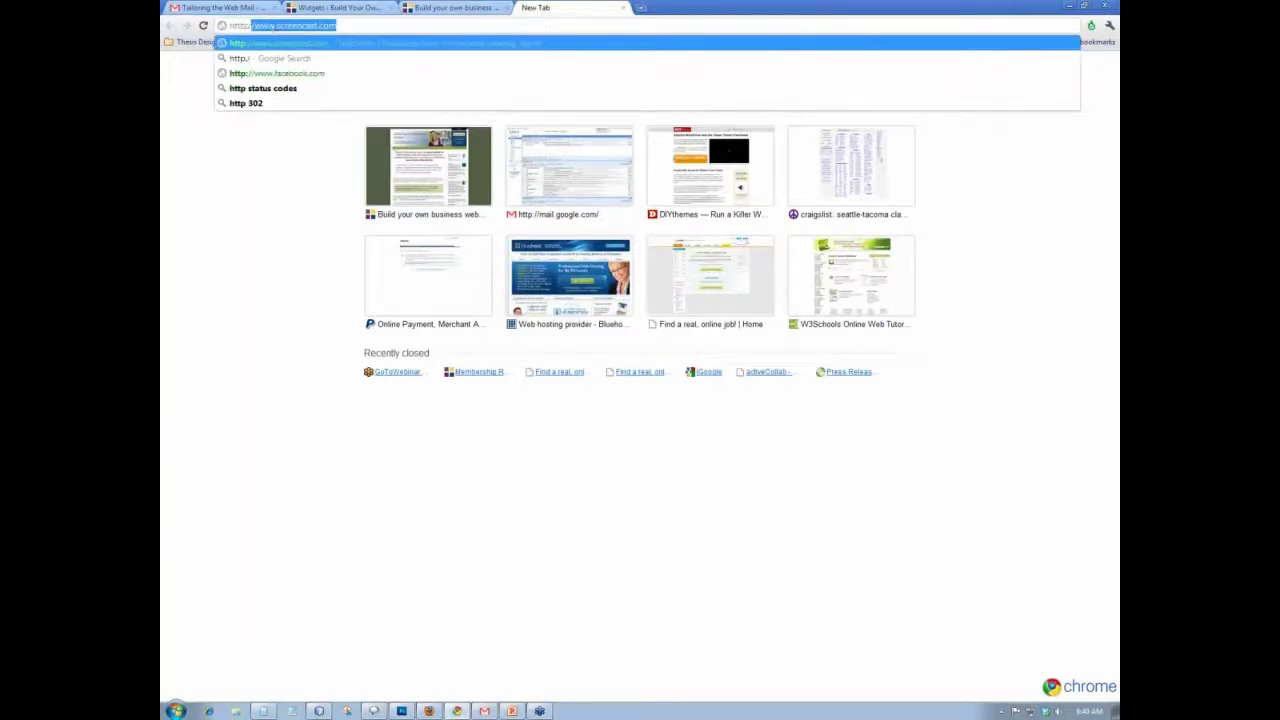
pyautogui.write('/ho')
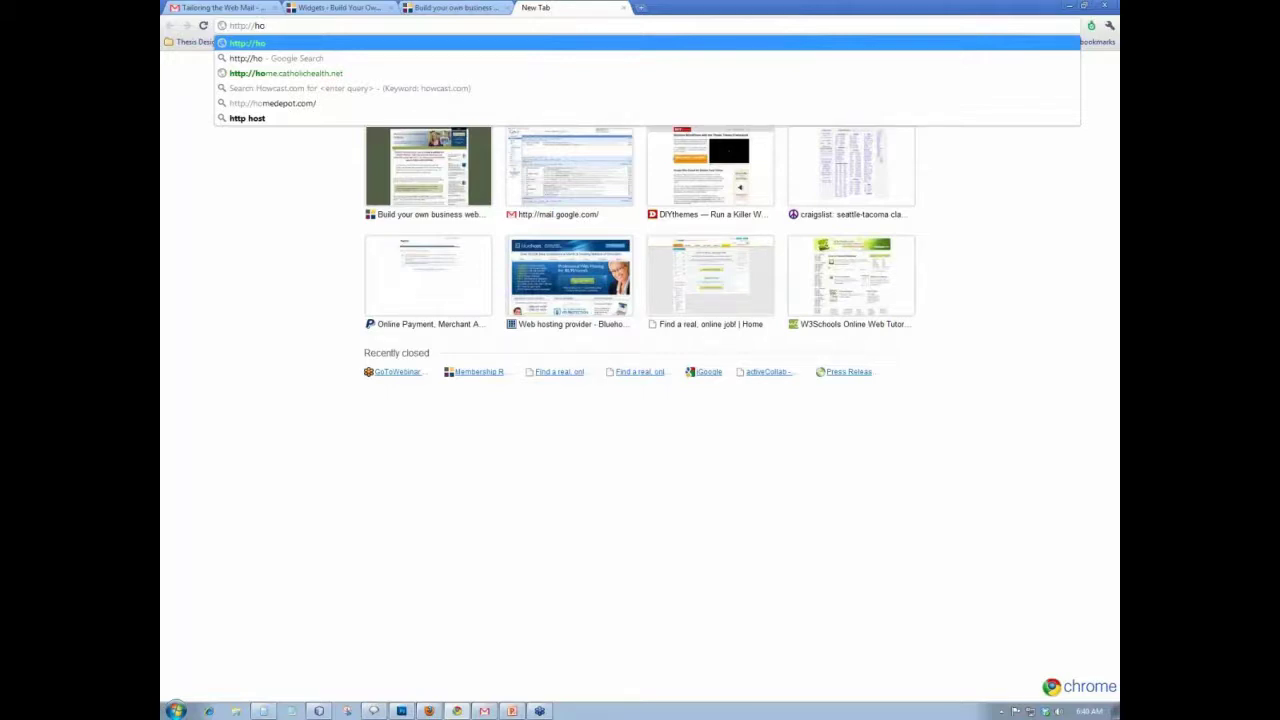
pyautogui.press('Escape')
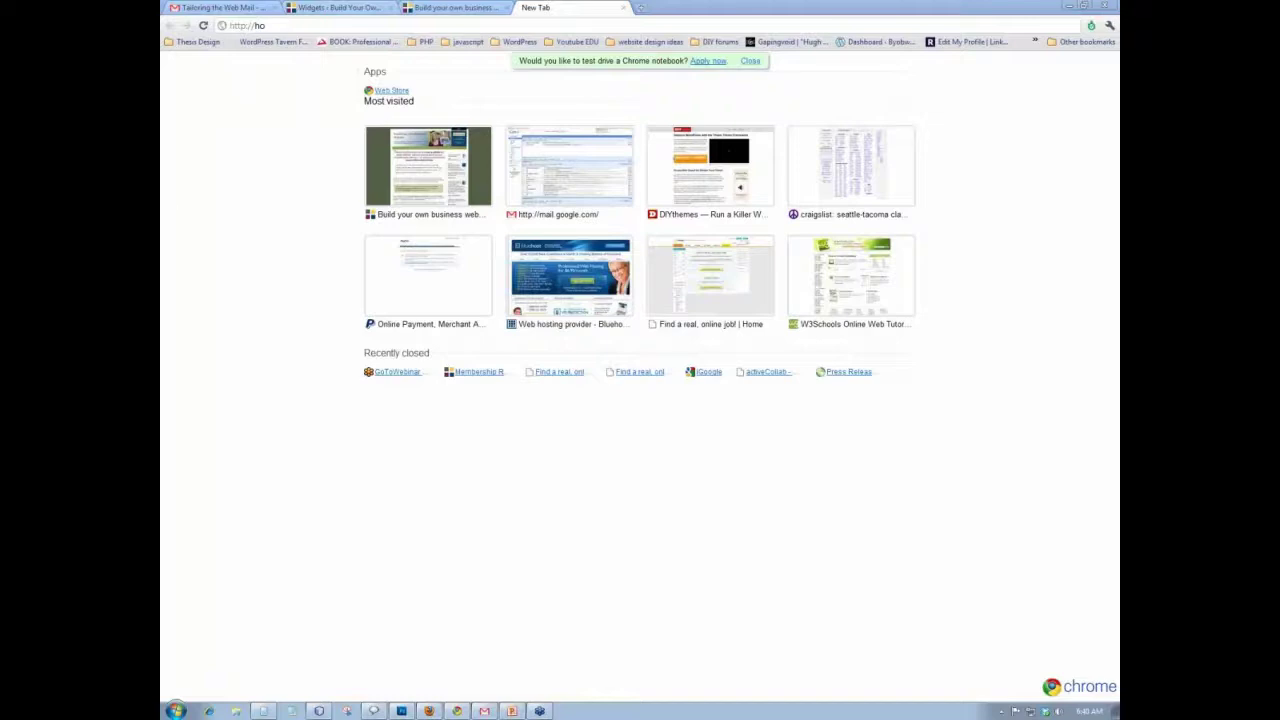
pyautogui.click(292, 24)
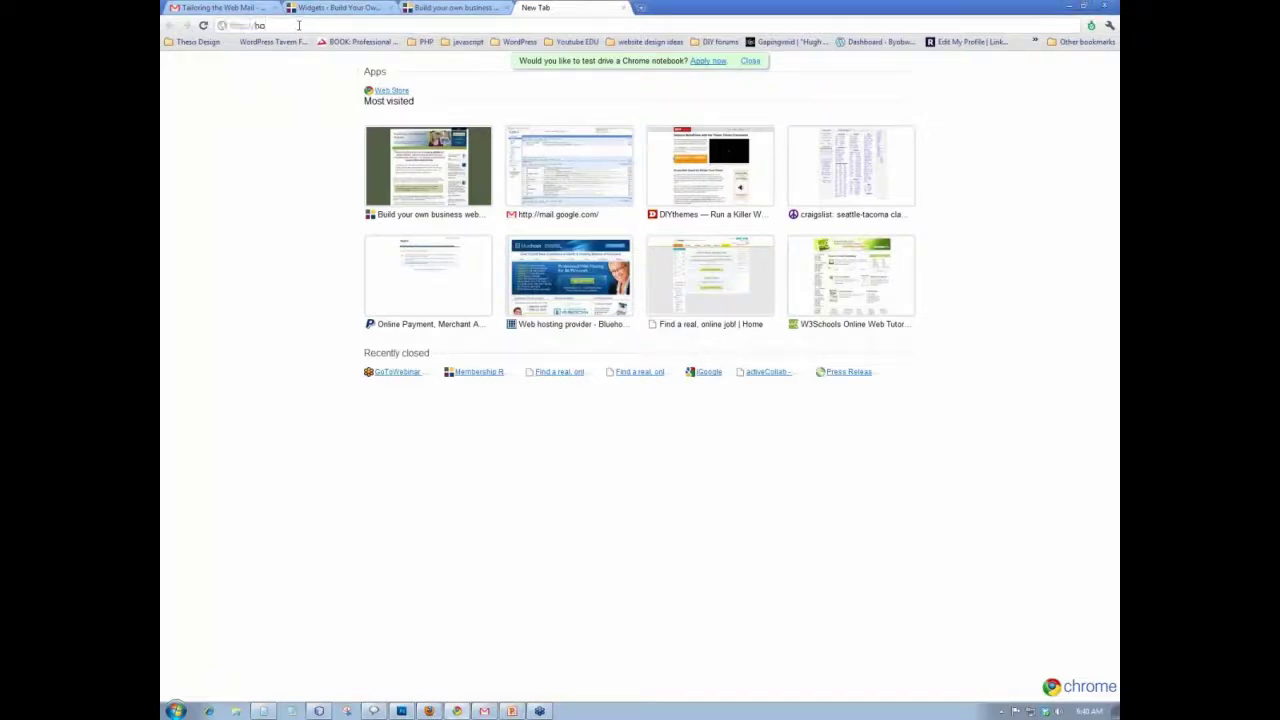
pyautogui.write('sted.')
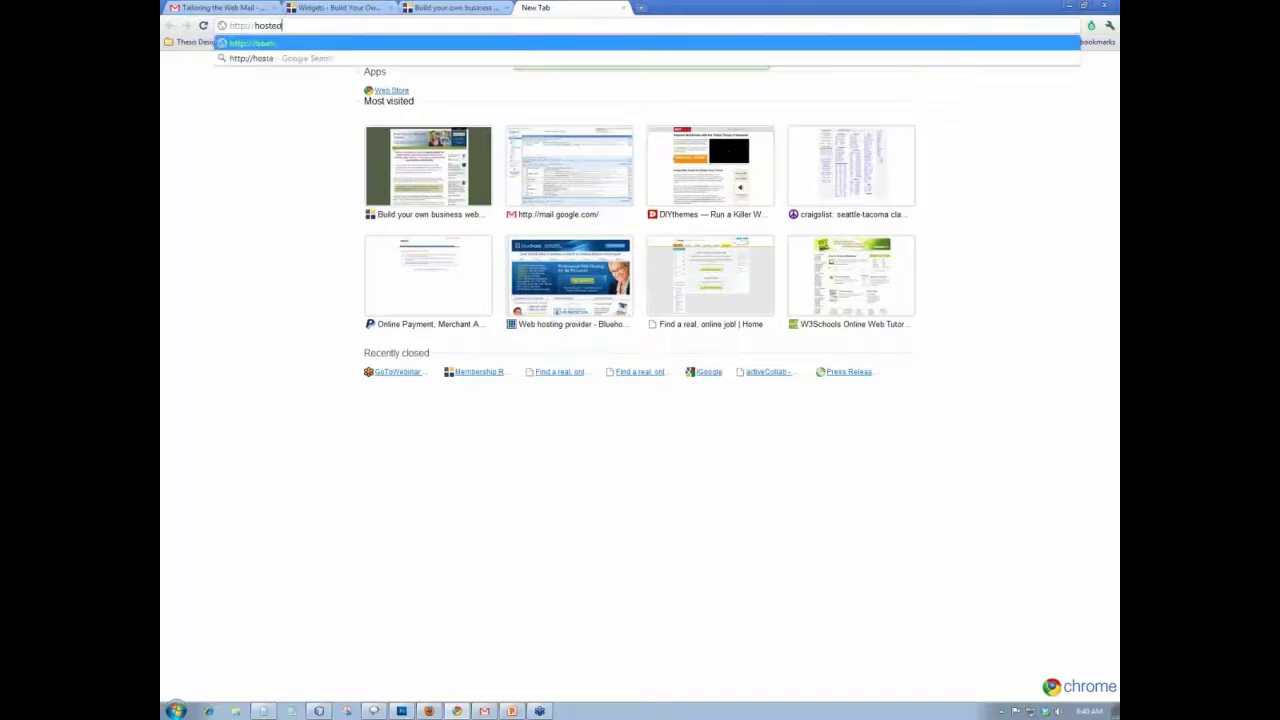
pyautogui.write('cdpe.com')
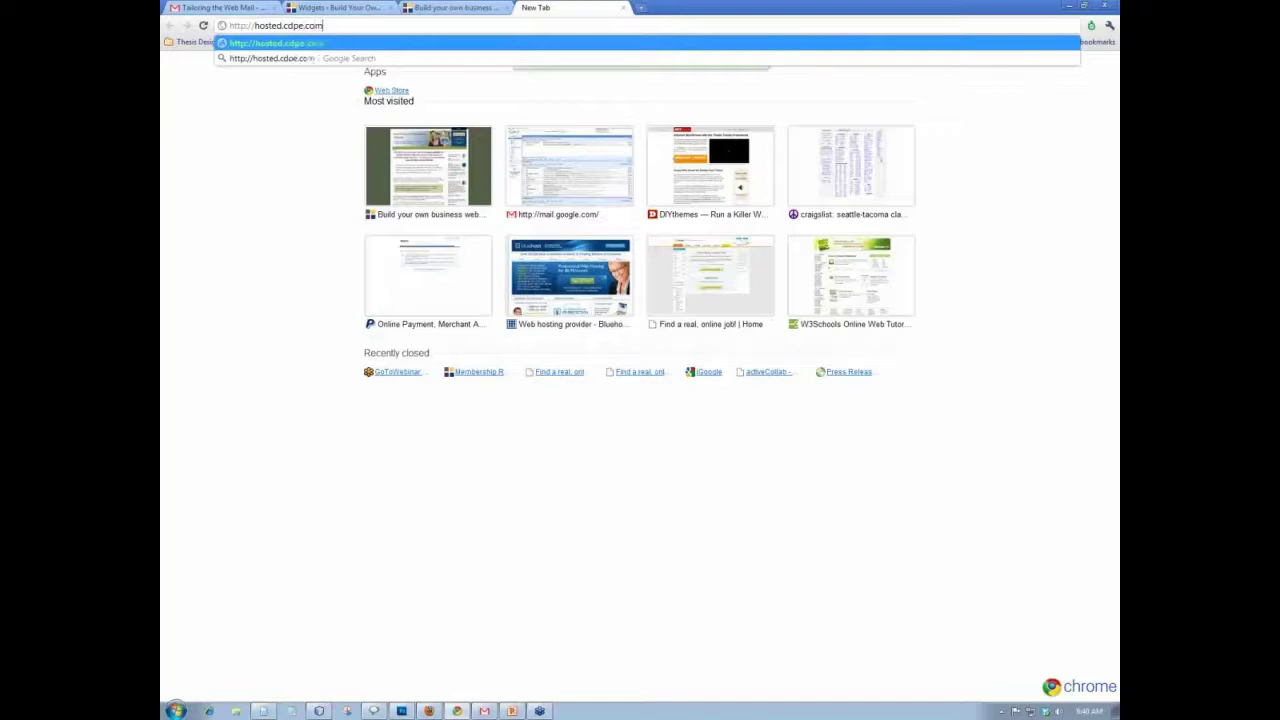
pyautogui.write('/662')
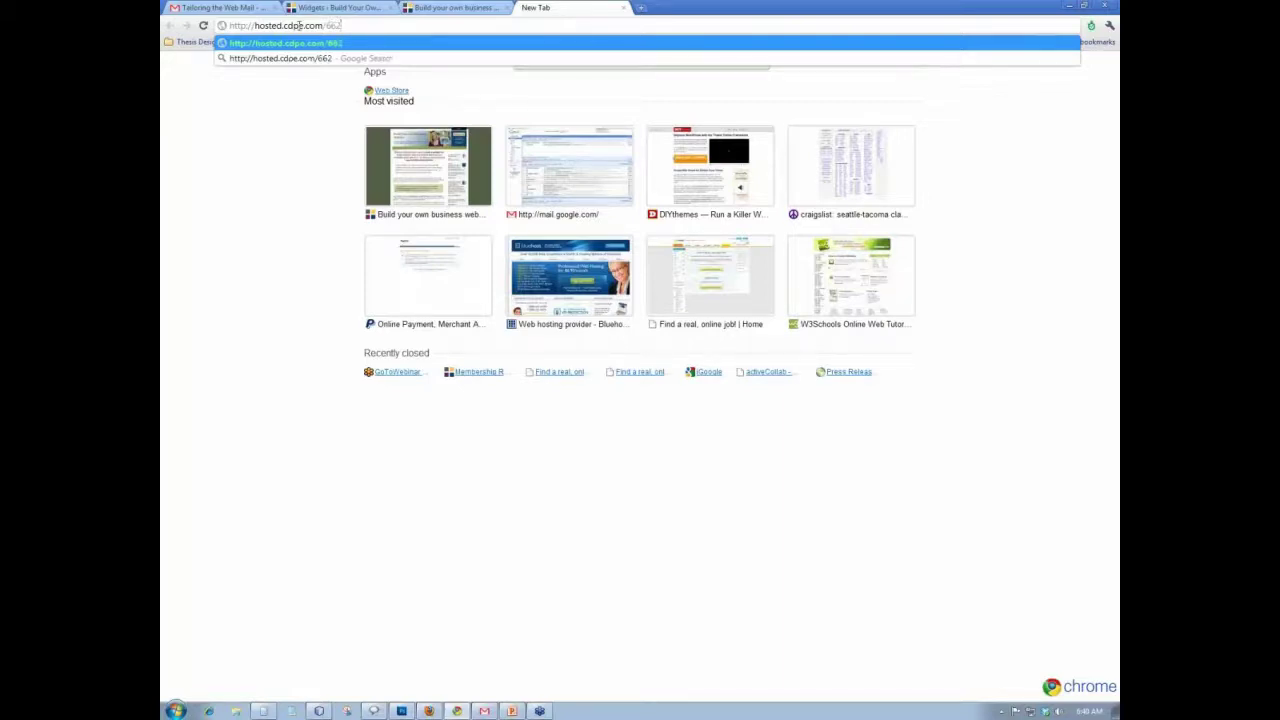
pyautogui.write('83/resources.aspx')
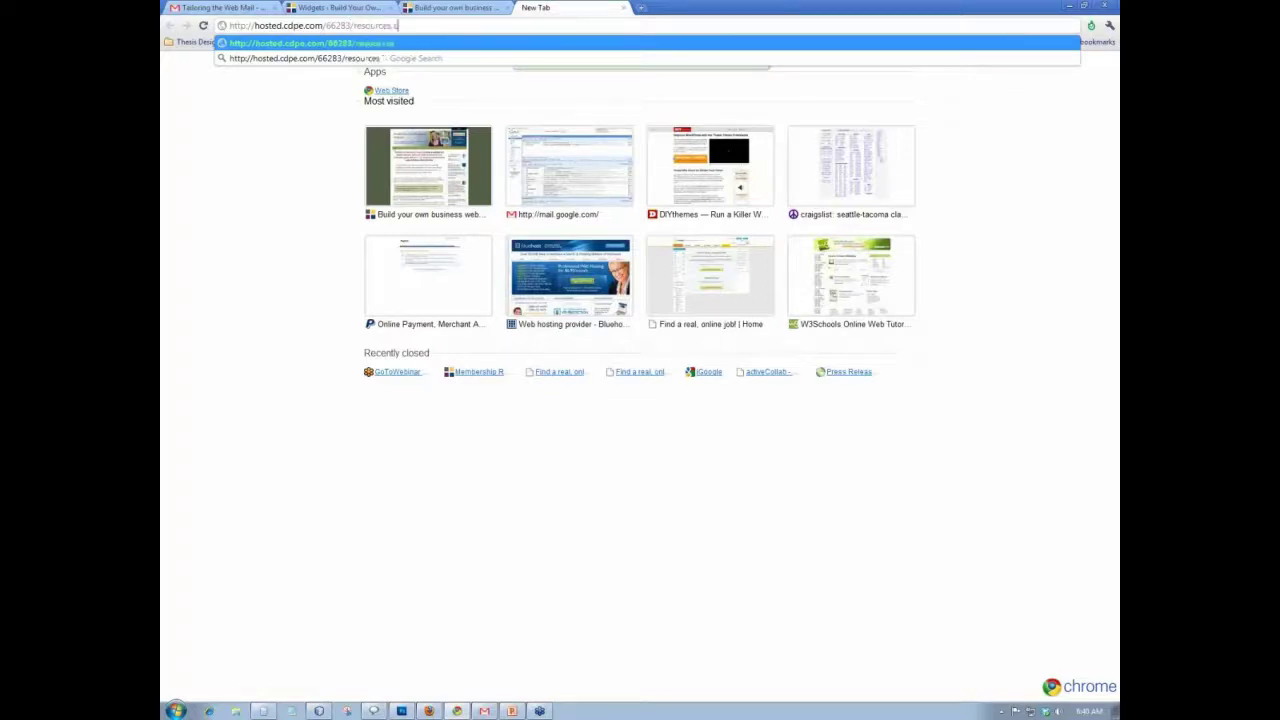
pyautogui.press('Return')
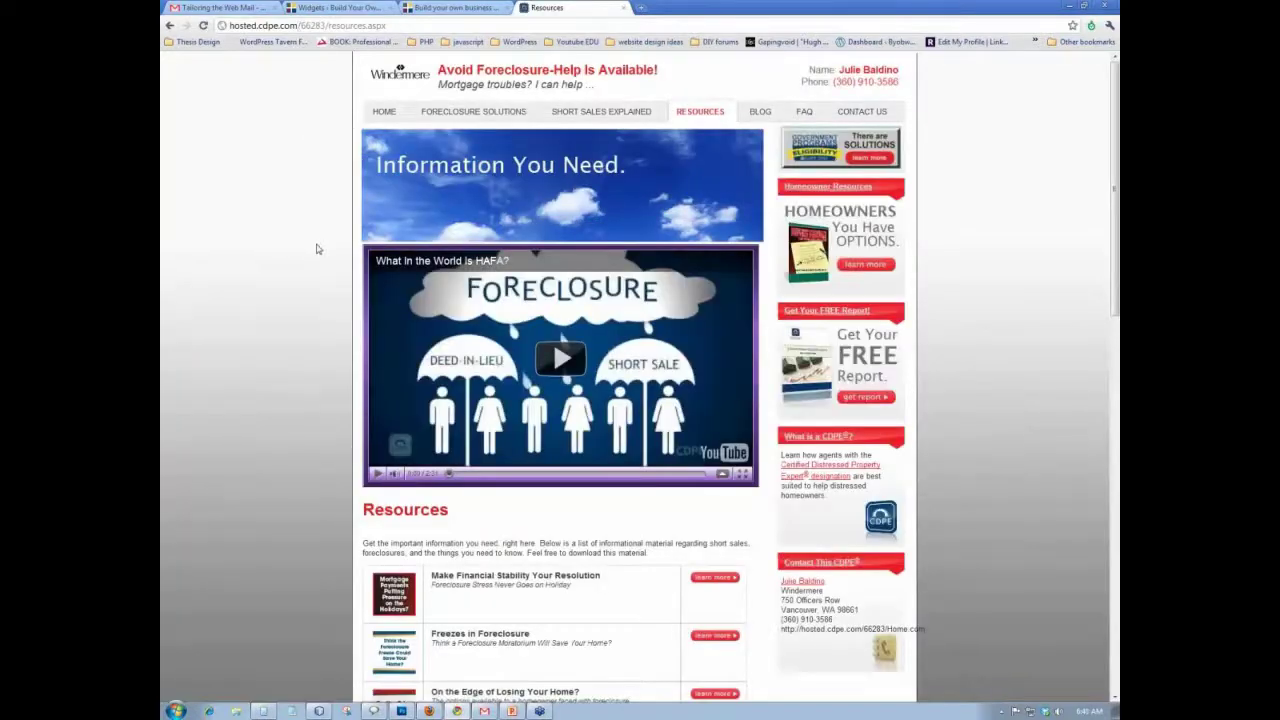
# - Scroll to the Resources list and open the first article, 'Make Financial Stability Your Resolution'
pyautogui.scroll(-4, 317, 249)
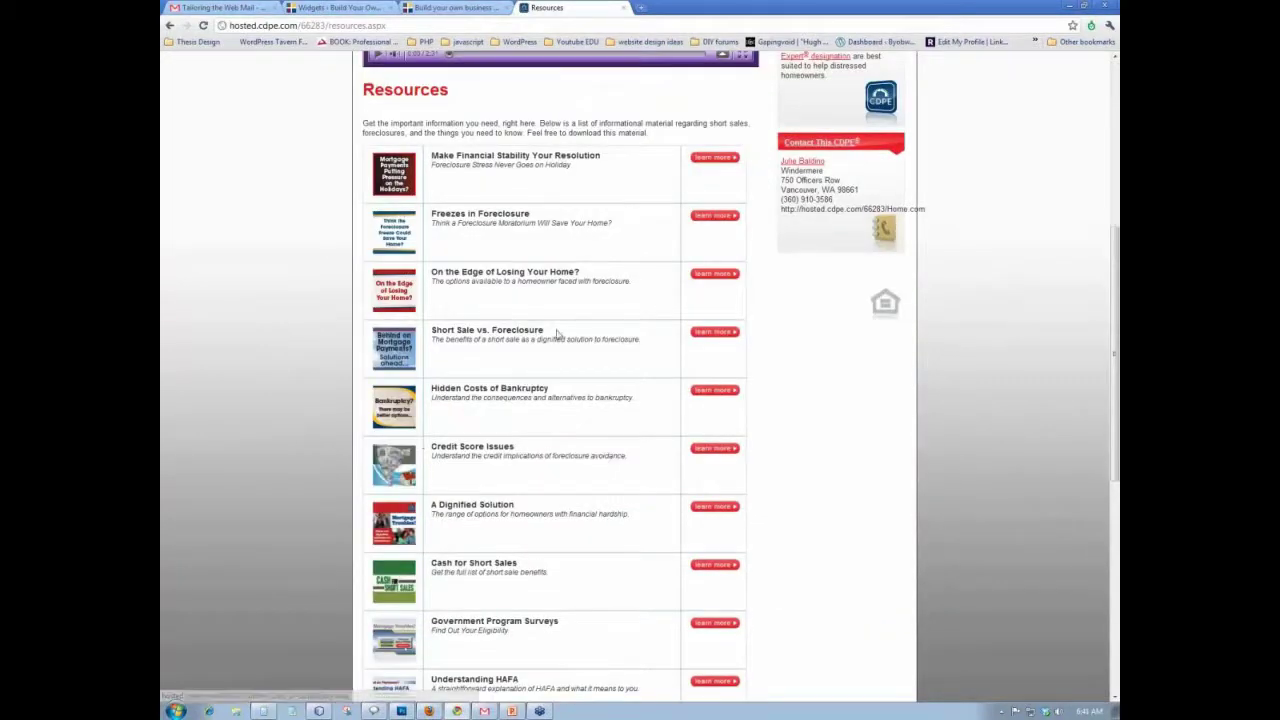
pyautogui.click(716, 158)
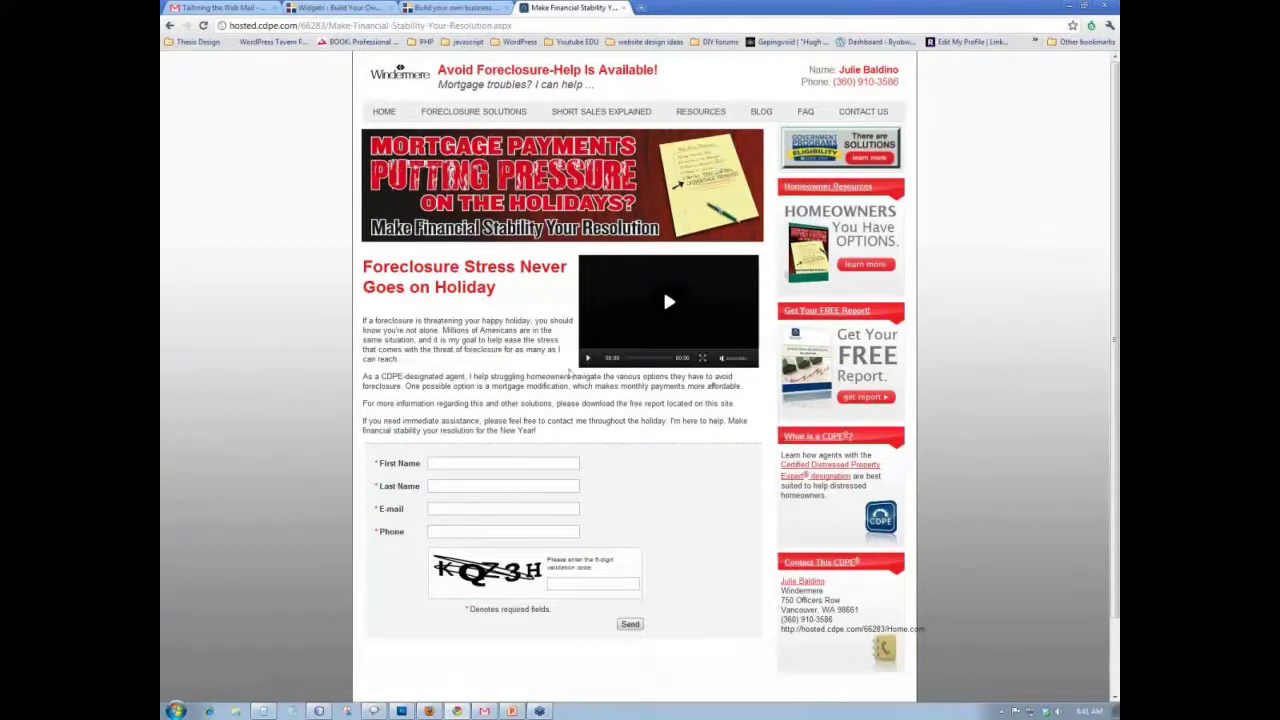
# - Go back from the article to the CDPE Resources page
pyautogui.click(169, 25)
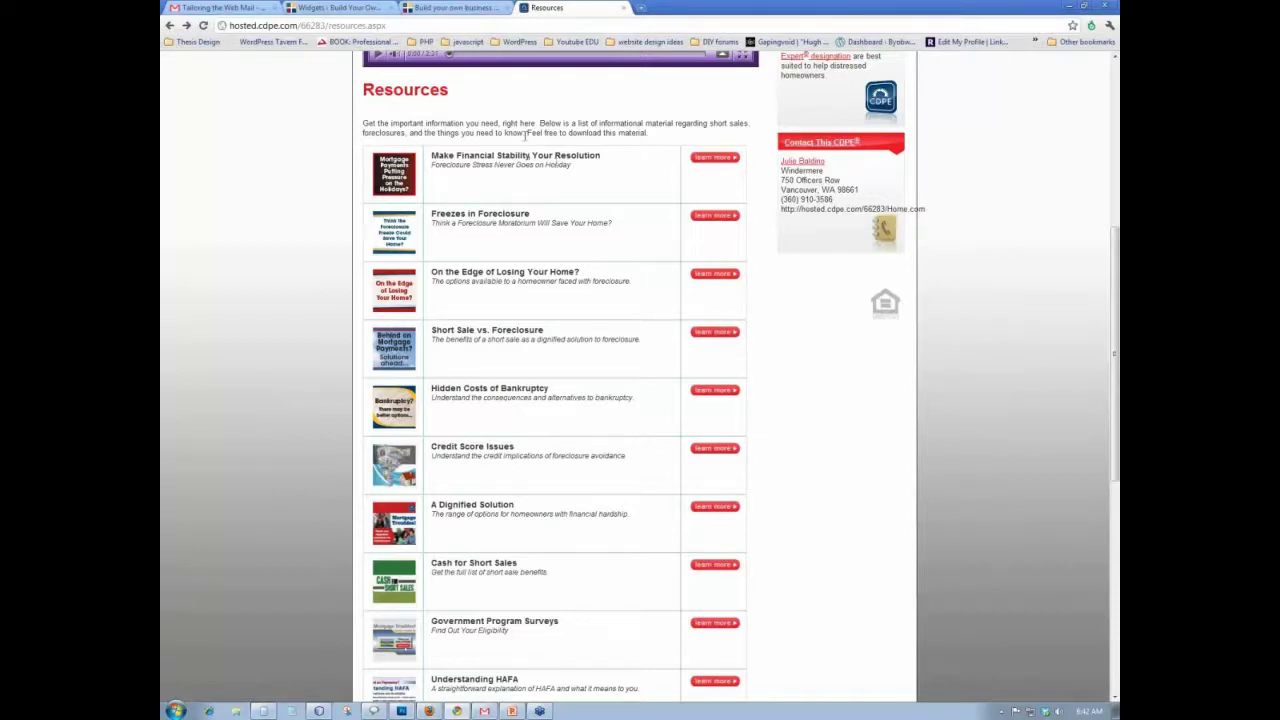
pyautogui.click(643, 9)
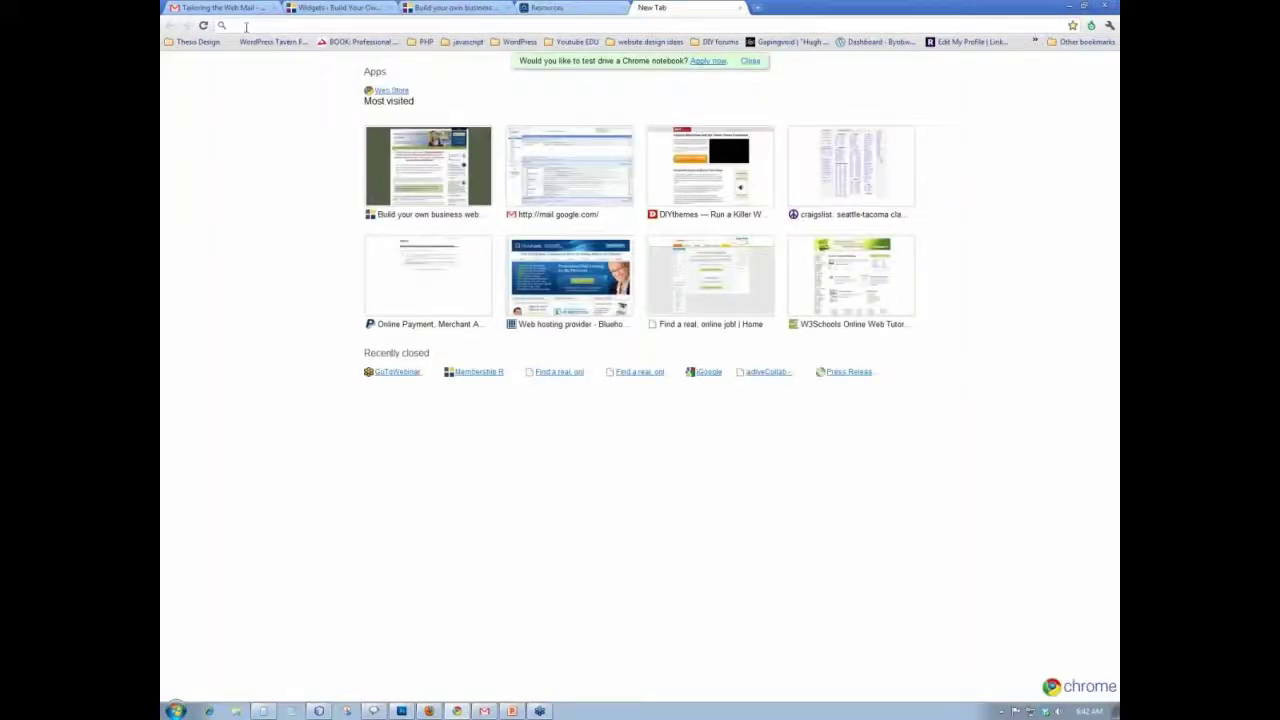
pyautogui.write('www')
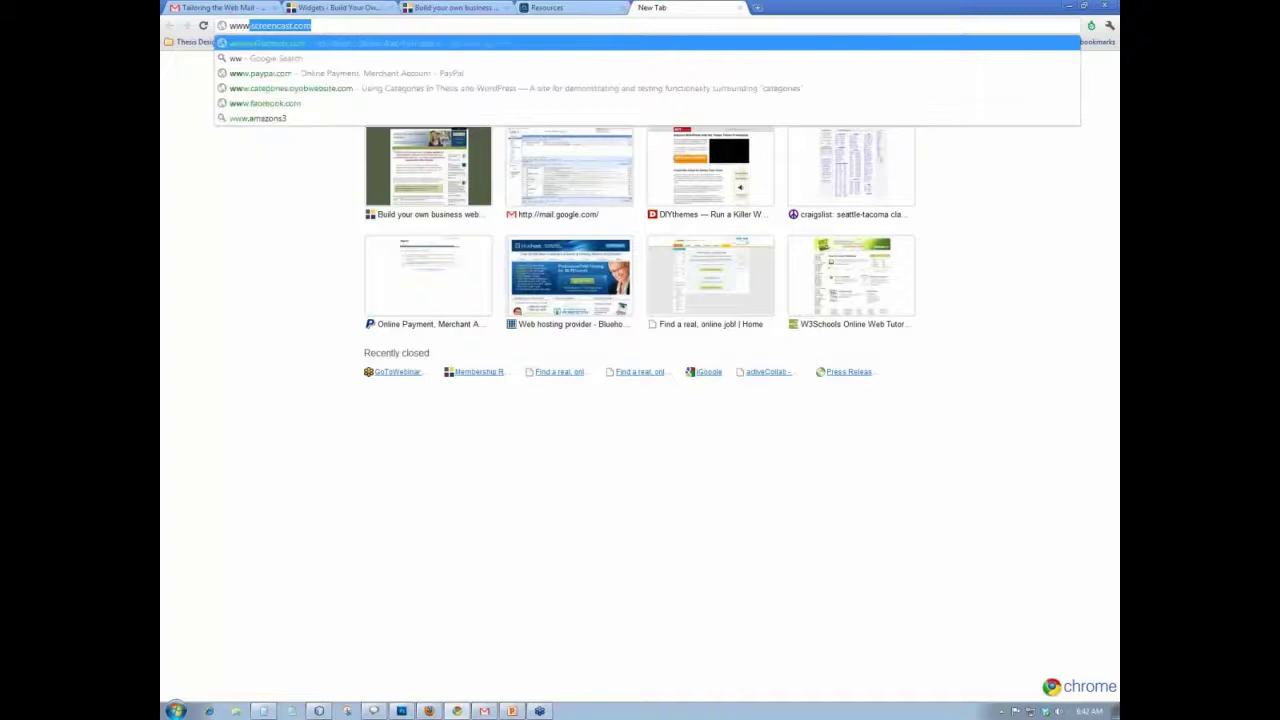
pyautogui.write('.awebber.com')
pyautogui.press('Return')
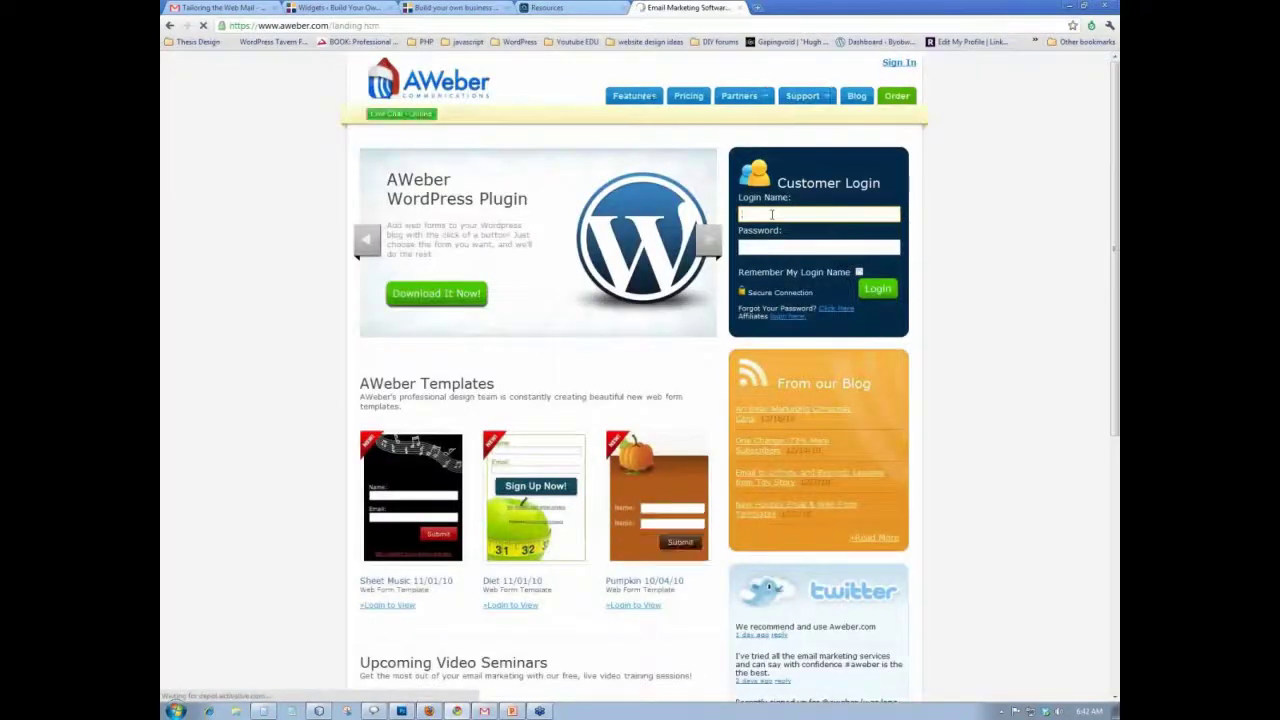
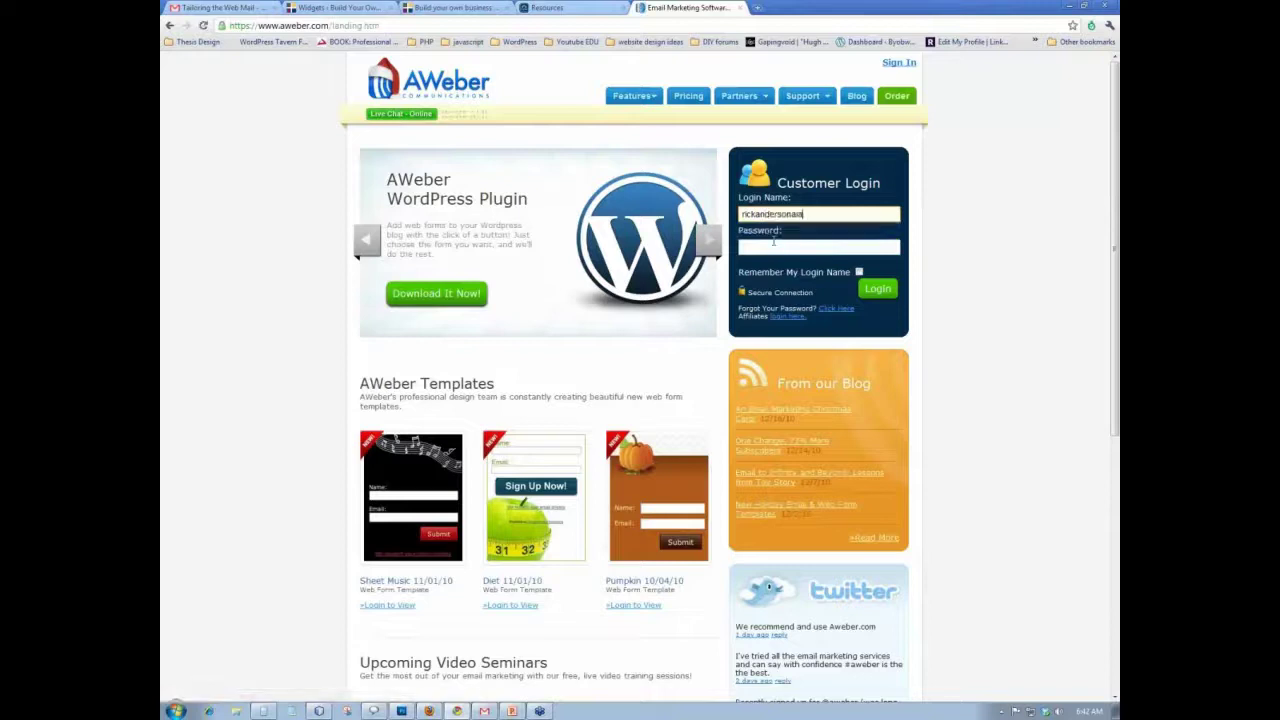
# - Sign in with the account username and password, then open Messages > Follow Up
pyautogui.click(770, 247)
pyautogui.write('*******')
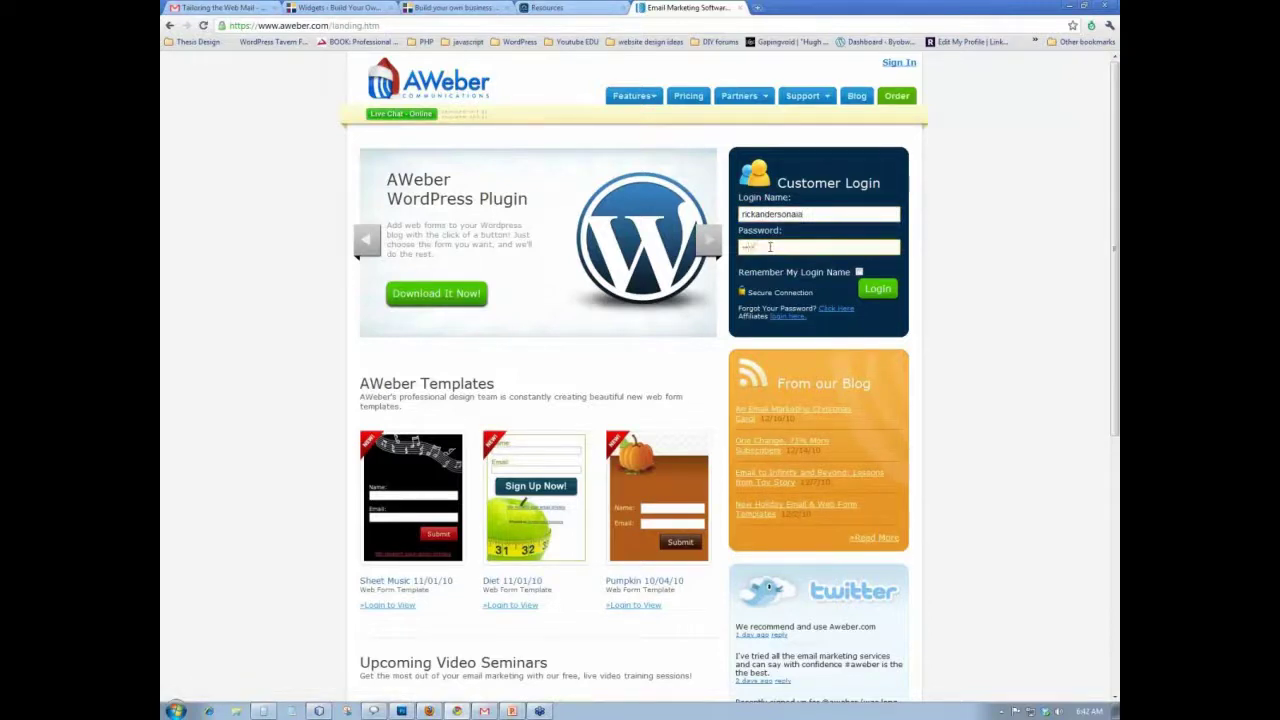
pyautogui.press('Return')
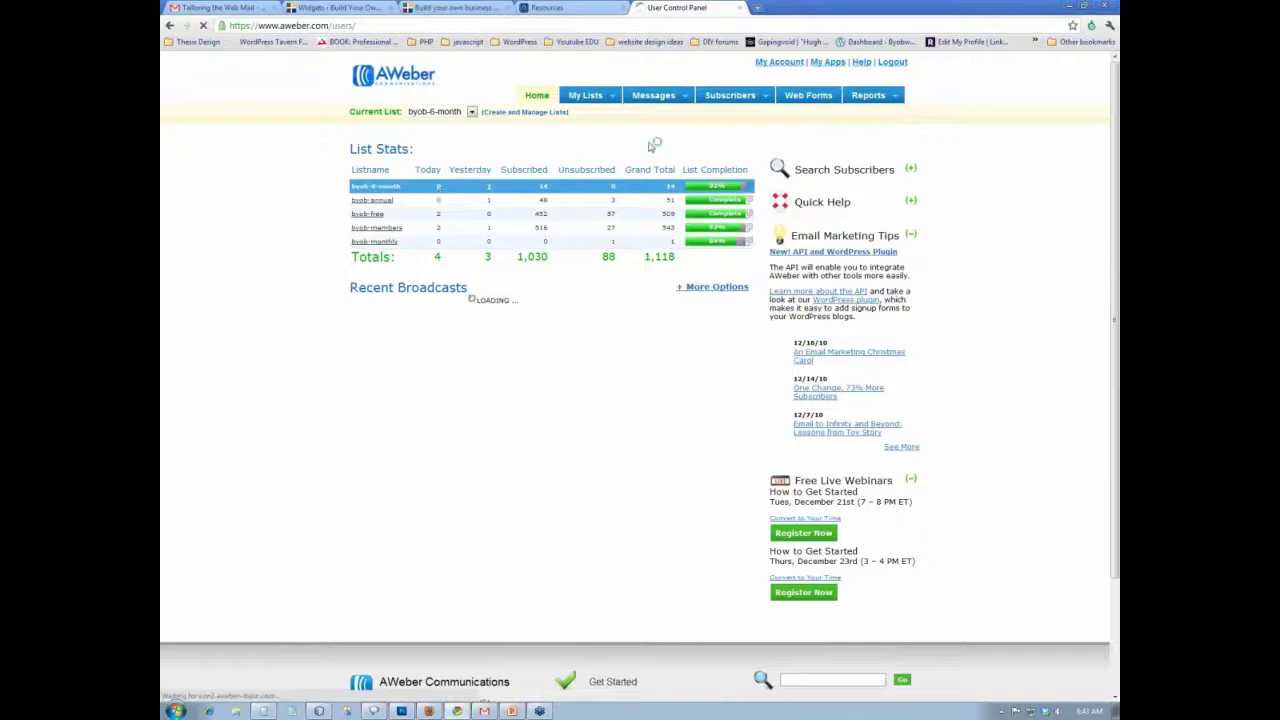
pyautogui.moveTo(686, 103)
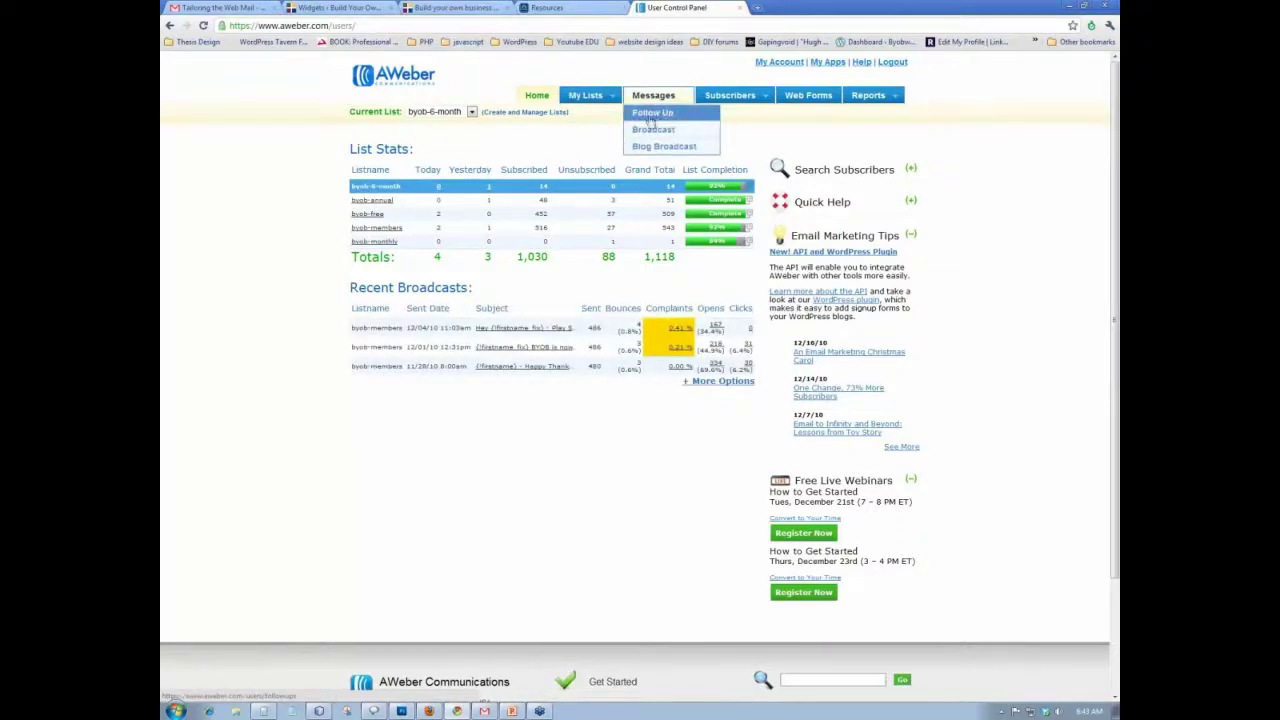
pyautogui.click(652, 119)
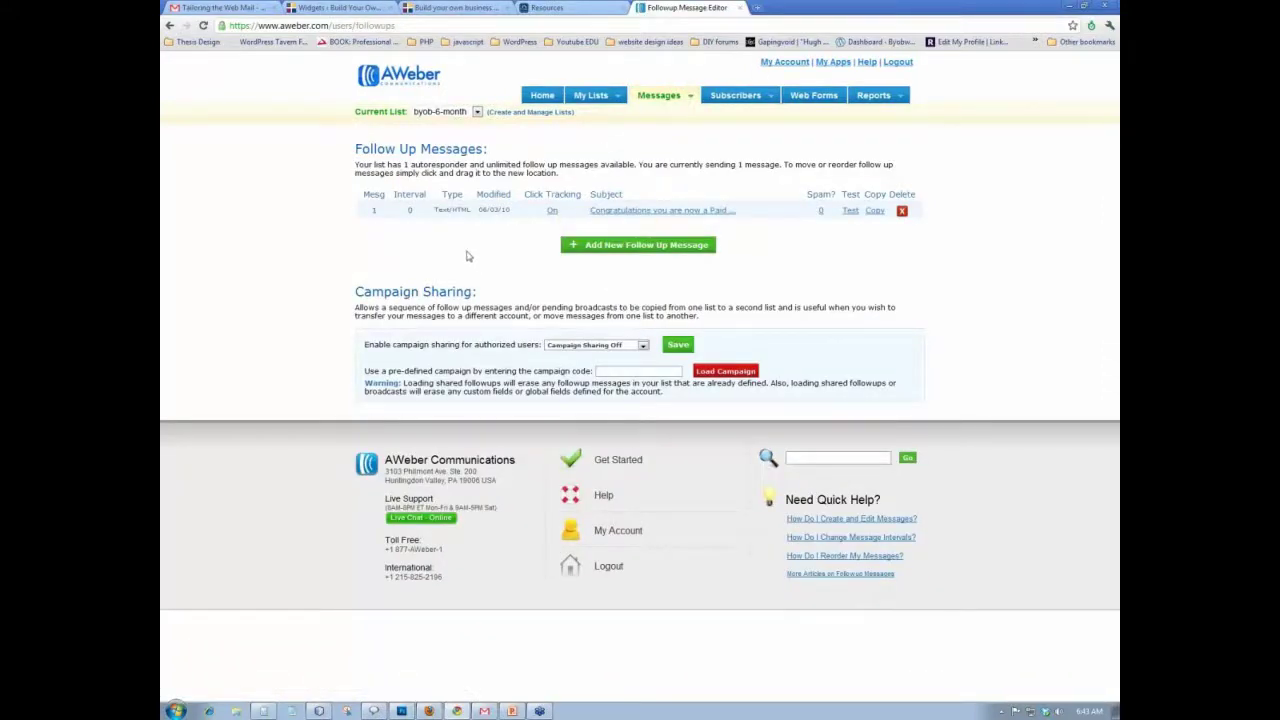
# - Open Follow Up #1, the paid-member welcome message, scroll through it, then return to the CDPE Resources tab
pyautogui.click(660, 216)
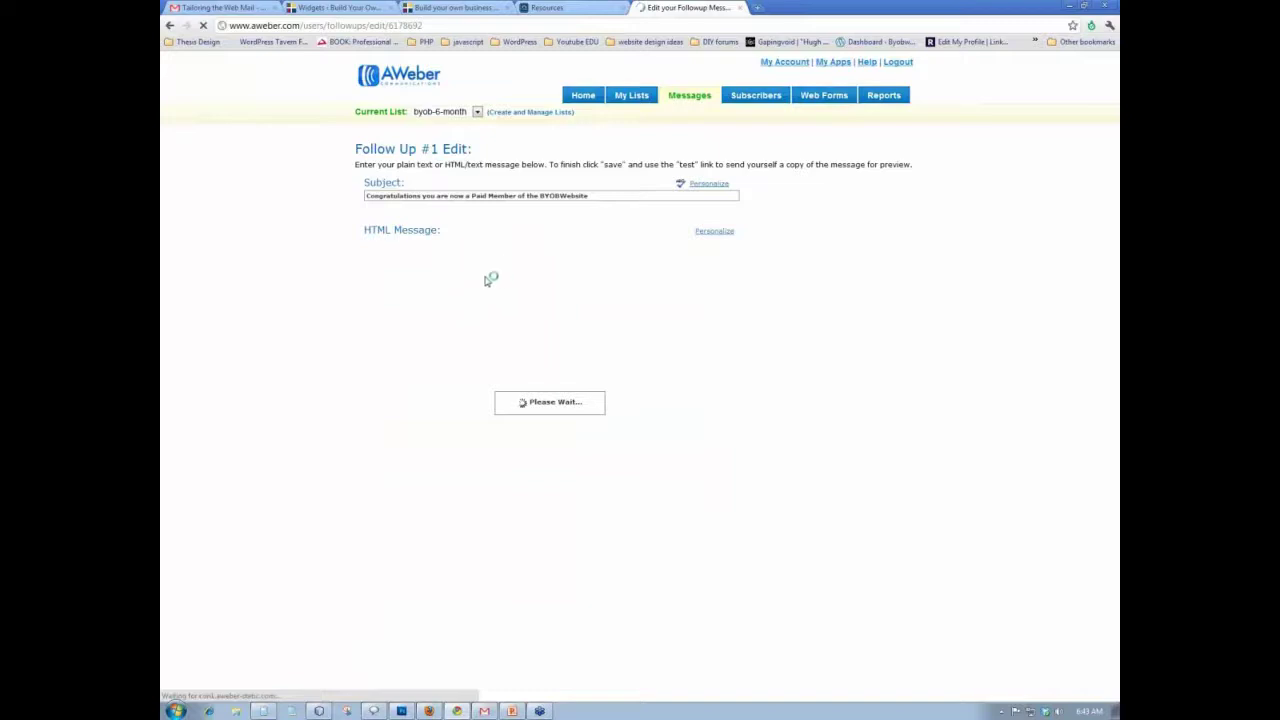
pyautogui.scroll(-3, 288, 340)
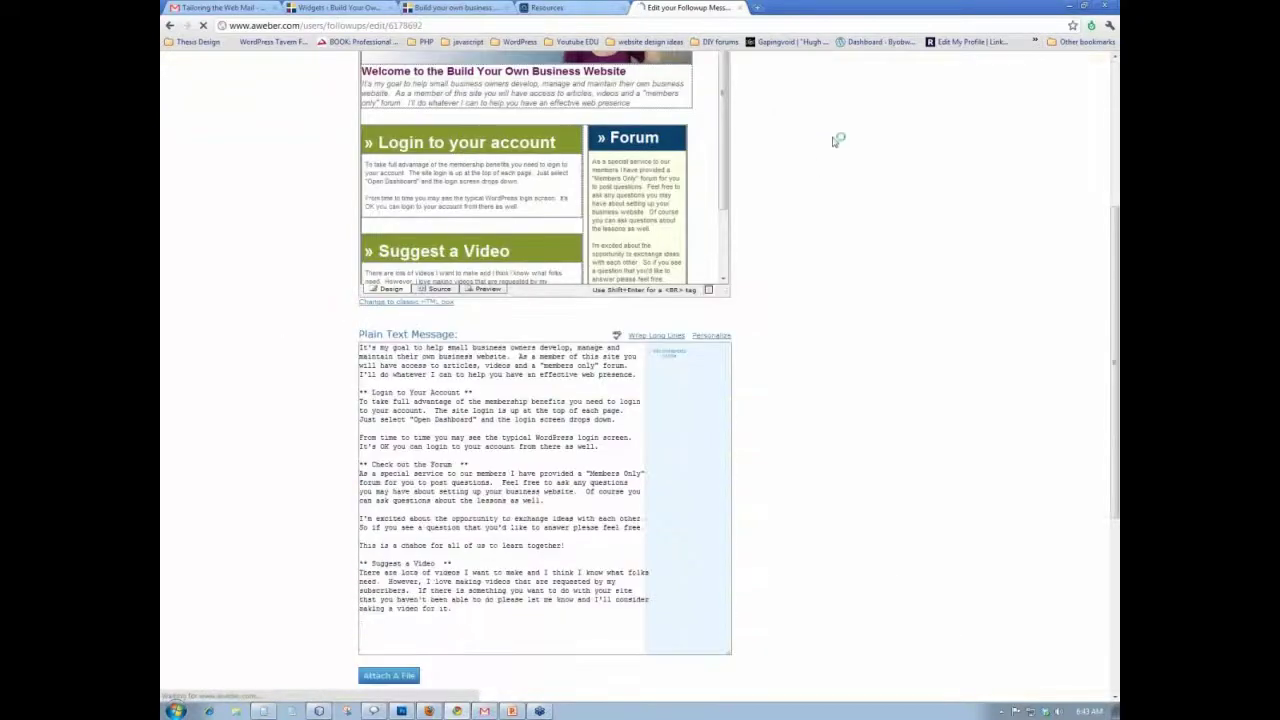
pyautogui.scroll(-2, 726, 125)
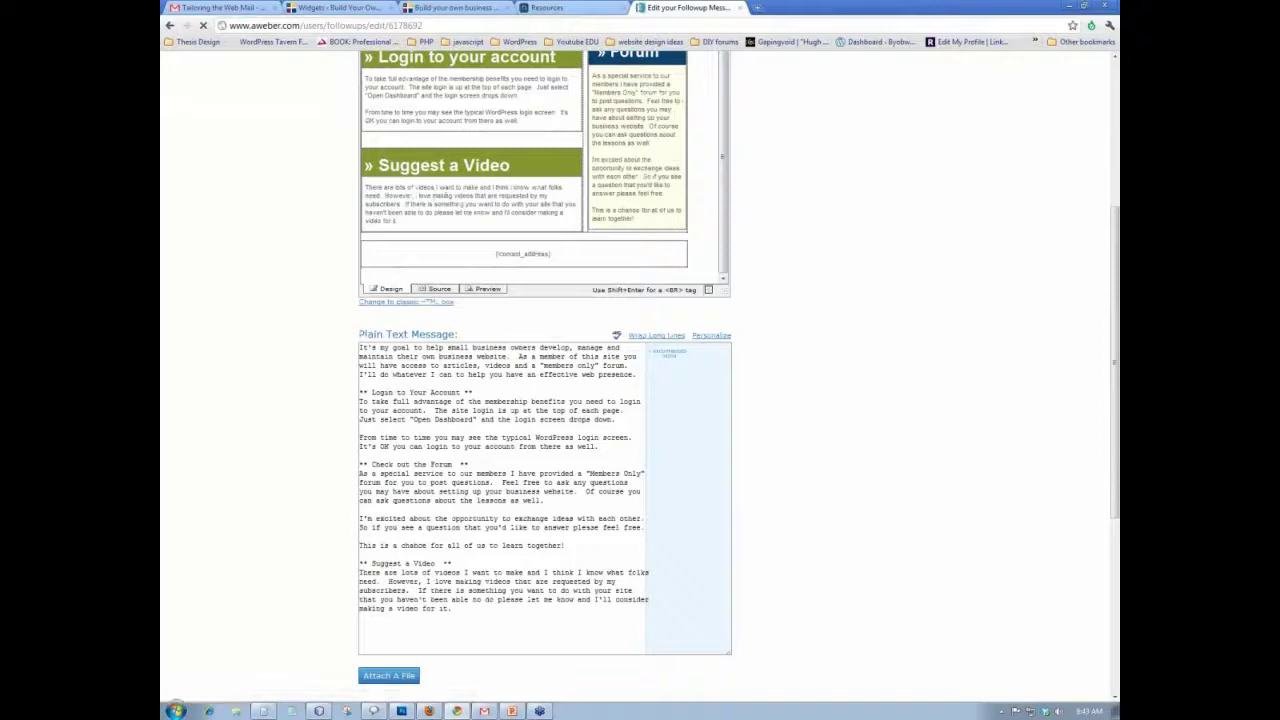
pyautogui.scroll(1, 466, 150)
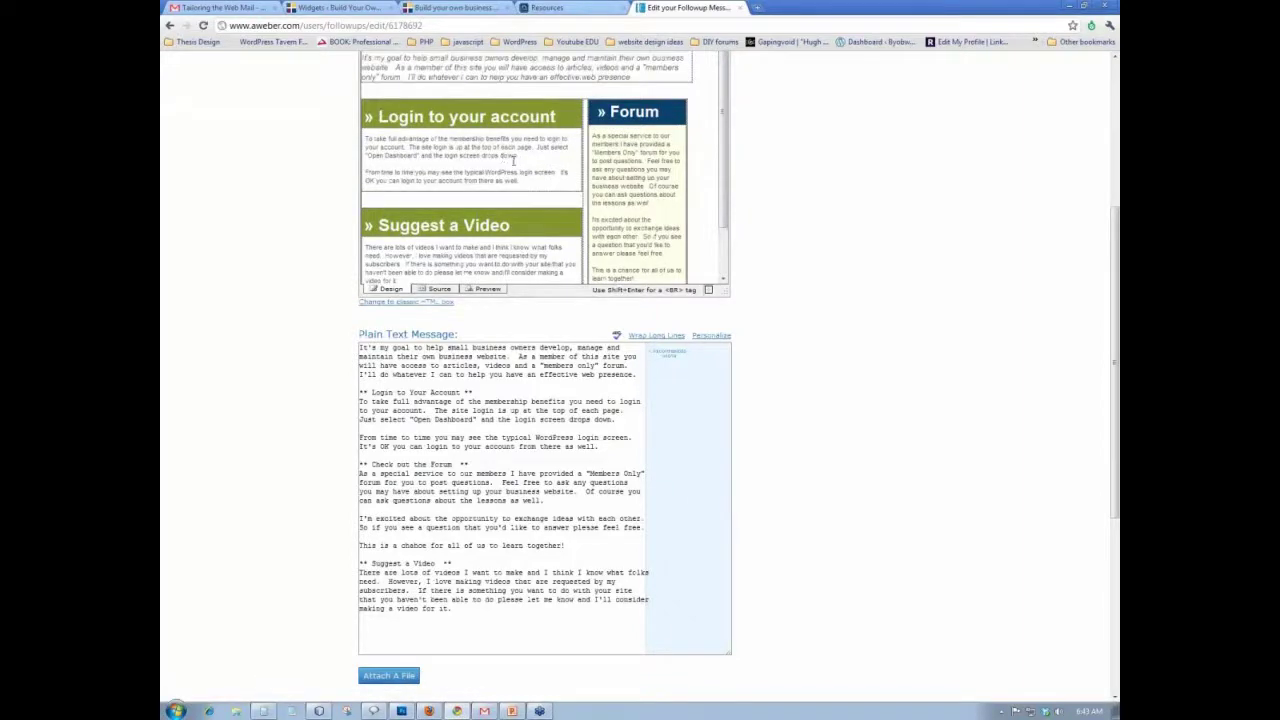
pyautogui.scroll(3, 265, 205)
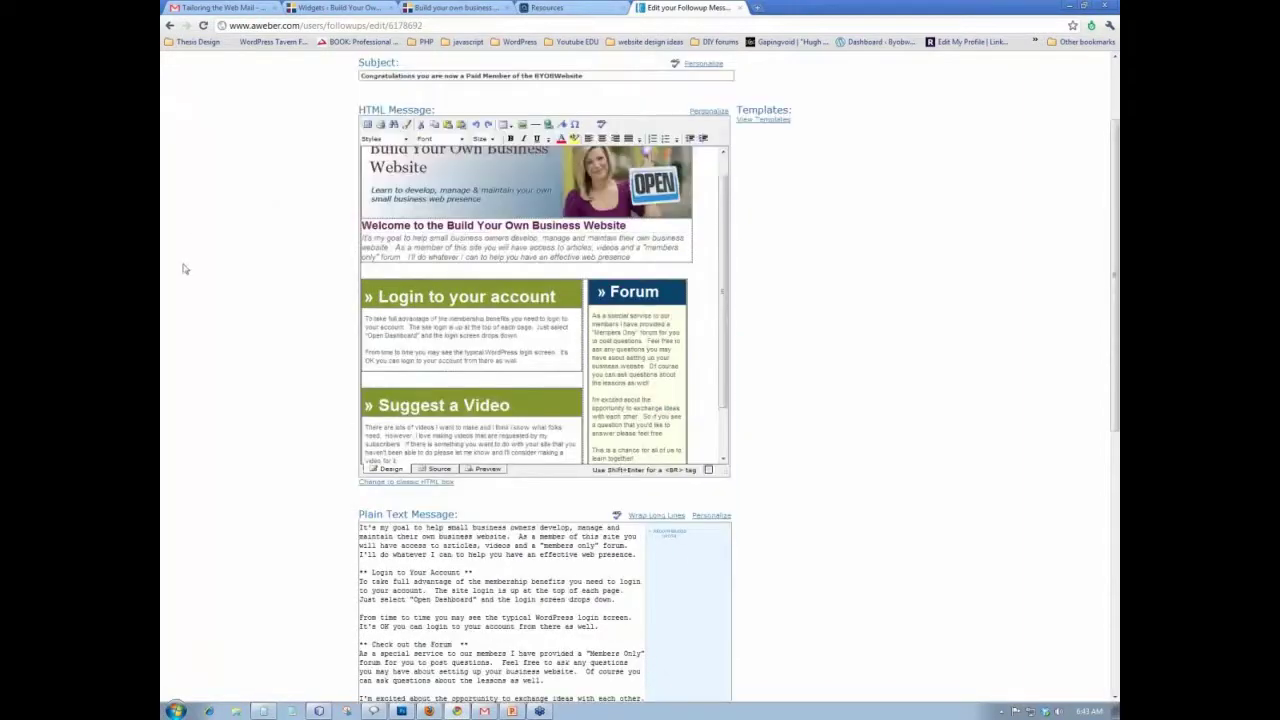
pyautogui.scroll(2, 304, 303)
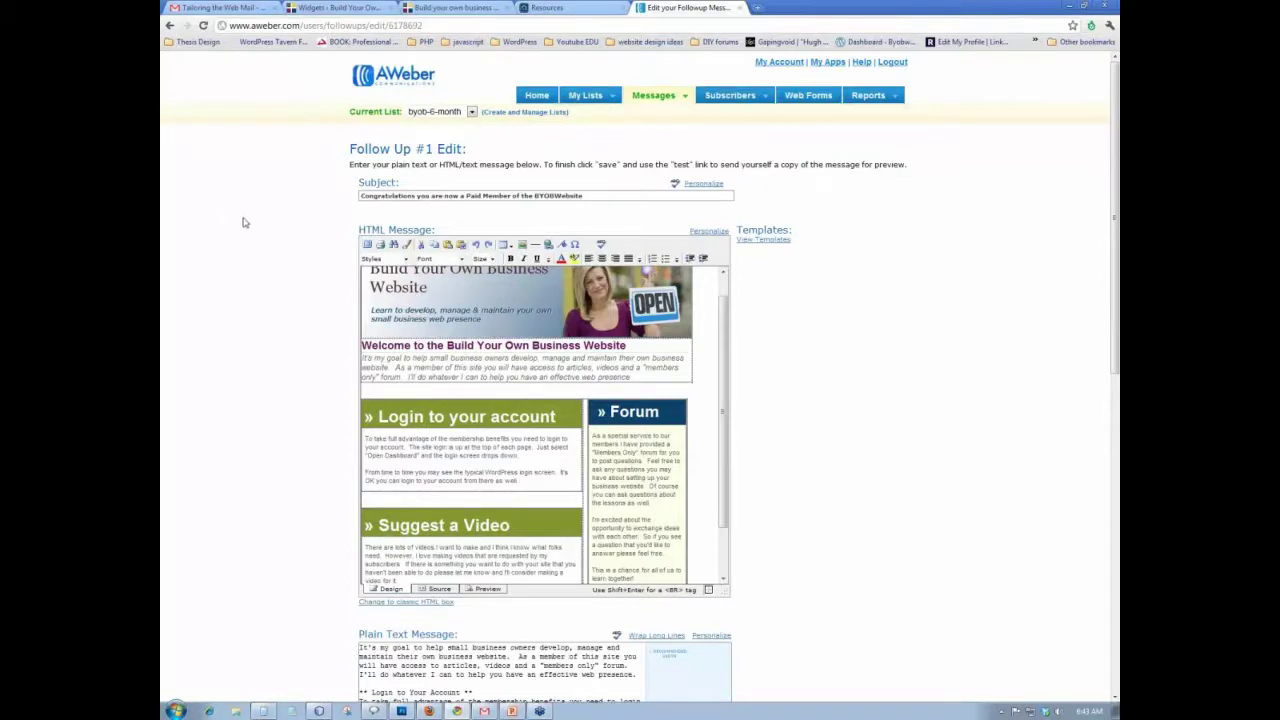
pyautogui.click(580, 8)
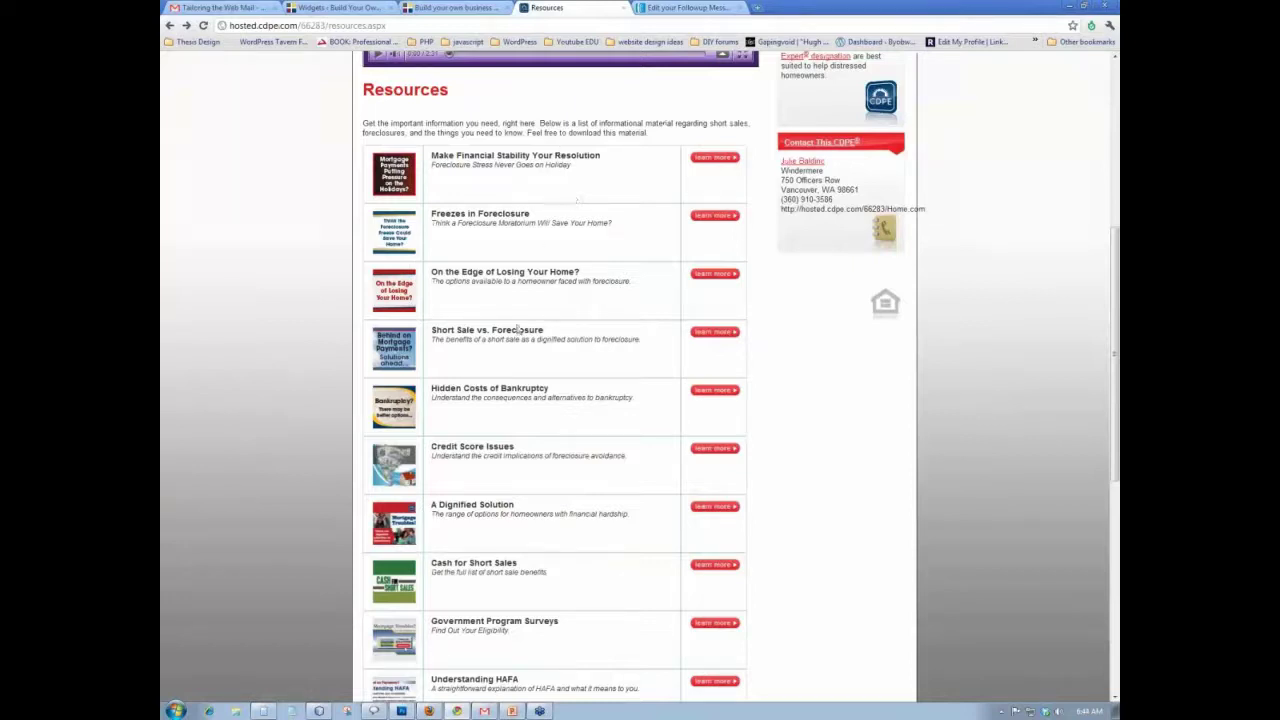
# - Scroll the Resources list, view 'Make Financial Stability Your Resolution', and go back to the list
pyautogui.scroll(-3, 507, 352)
pyautogui.scroll(-2, 507, 352)
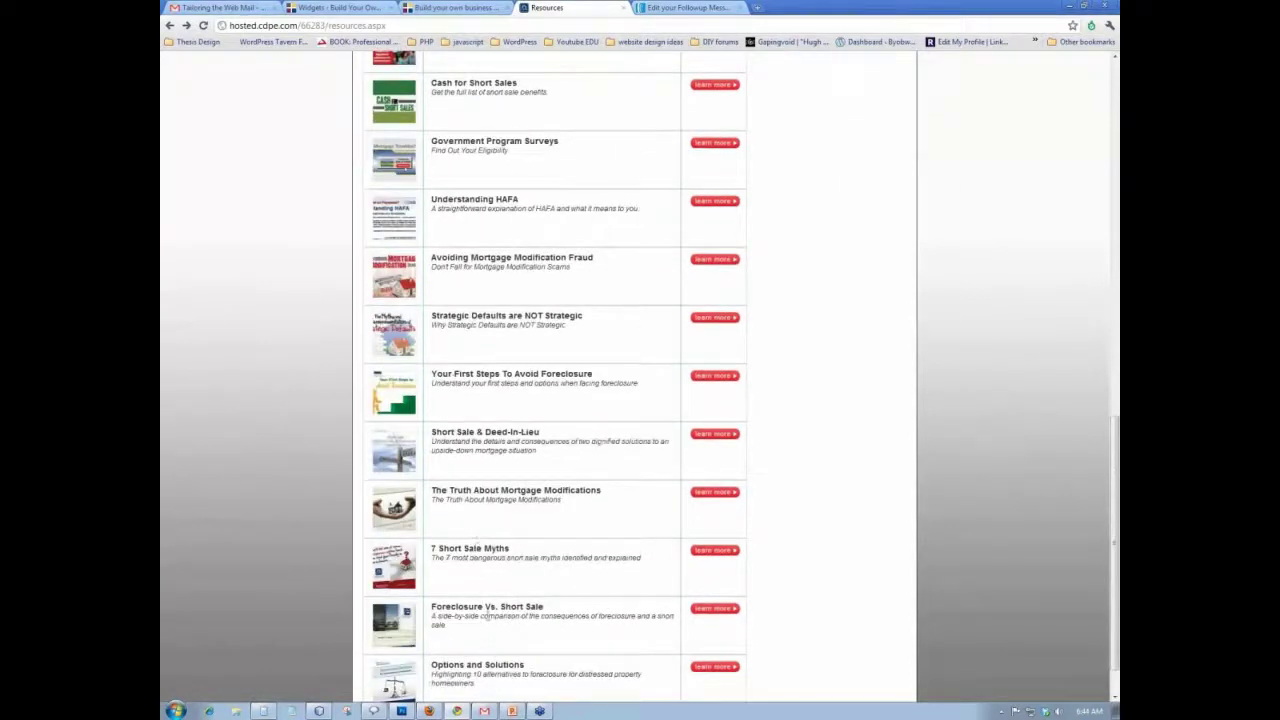
pyautogui.scroll(1, 511, 395)
pyautogui.scroll(4, 511, 398)
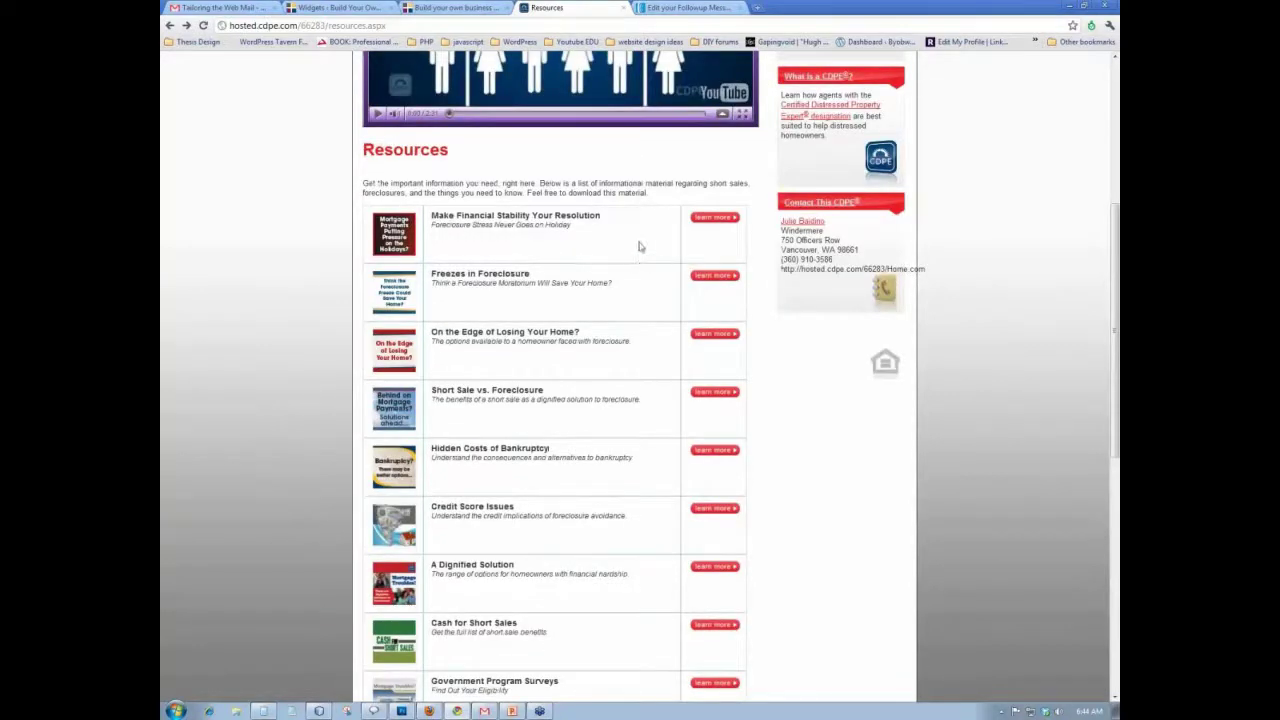
pyautogui.click(489, 258)
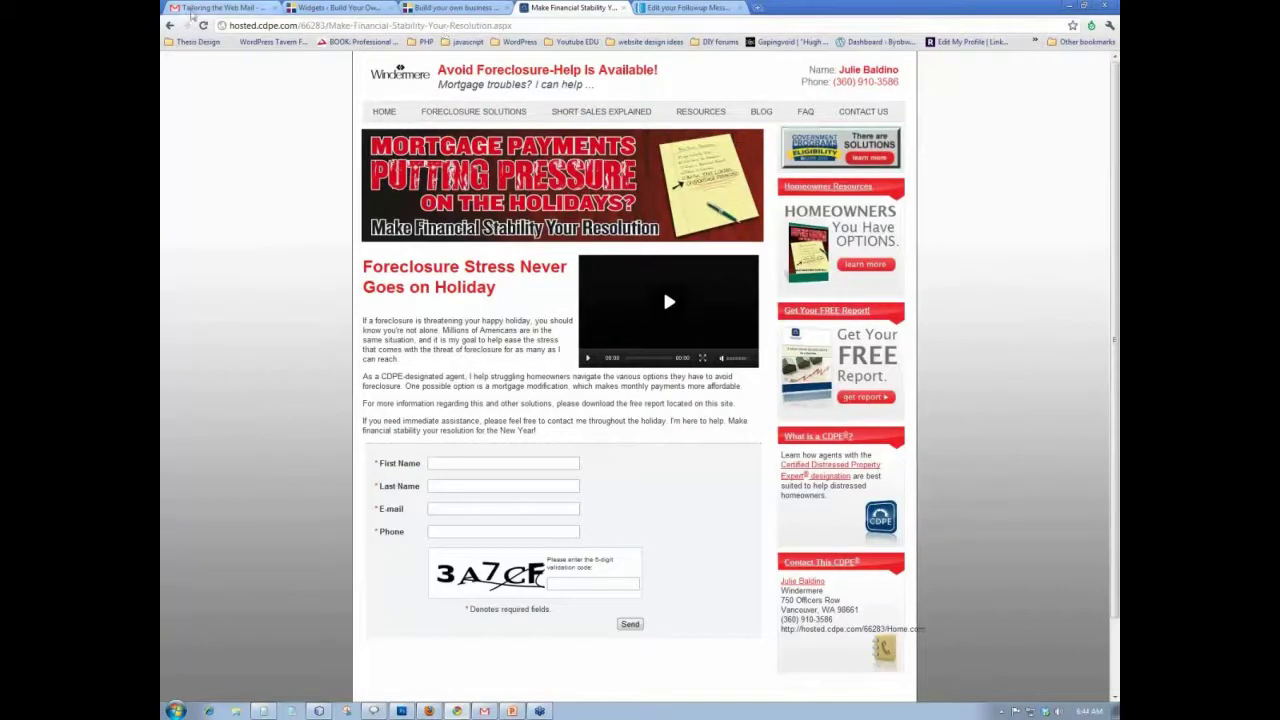
pyautogui.click(170, 26)
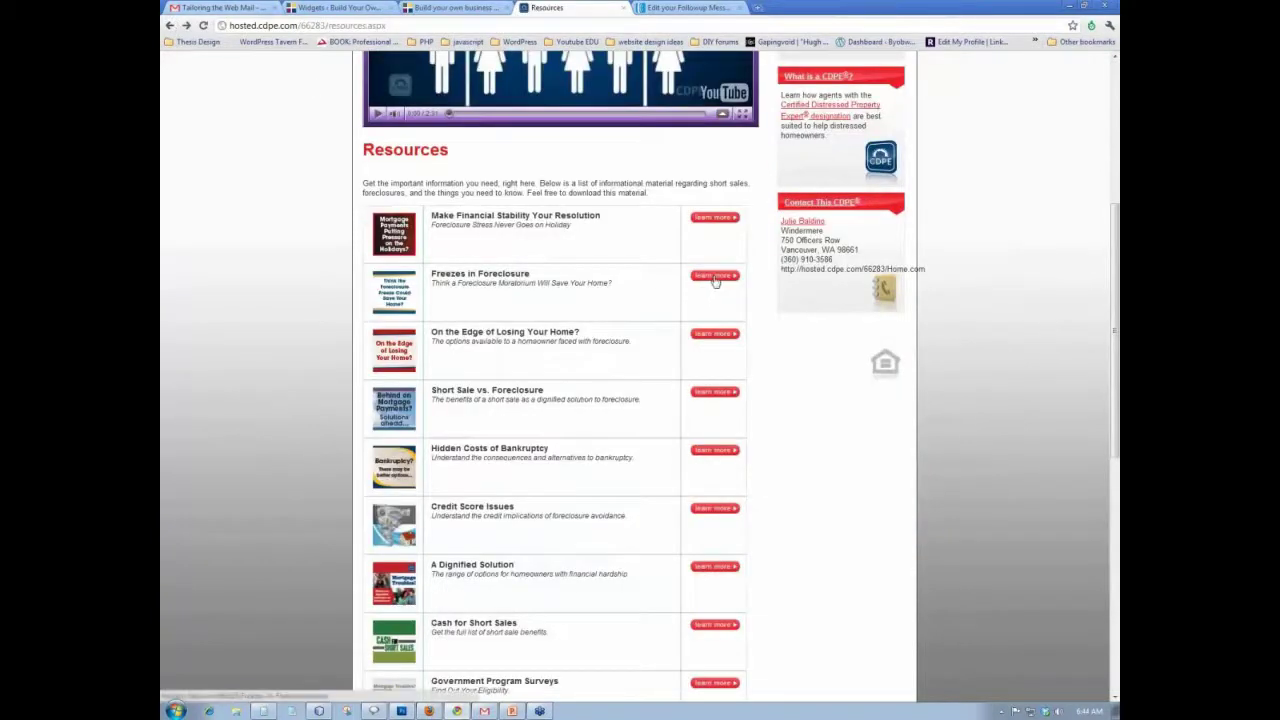
# - Read the 'Freezes in Foreclosure' article, then return to the AWeber follow-up editor
pyautogui.click(712, 280)
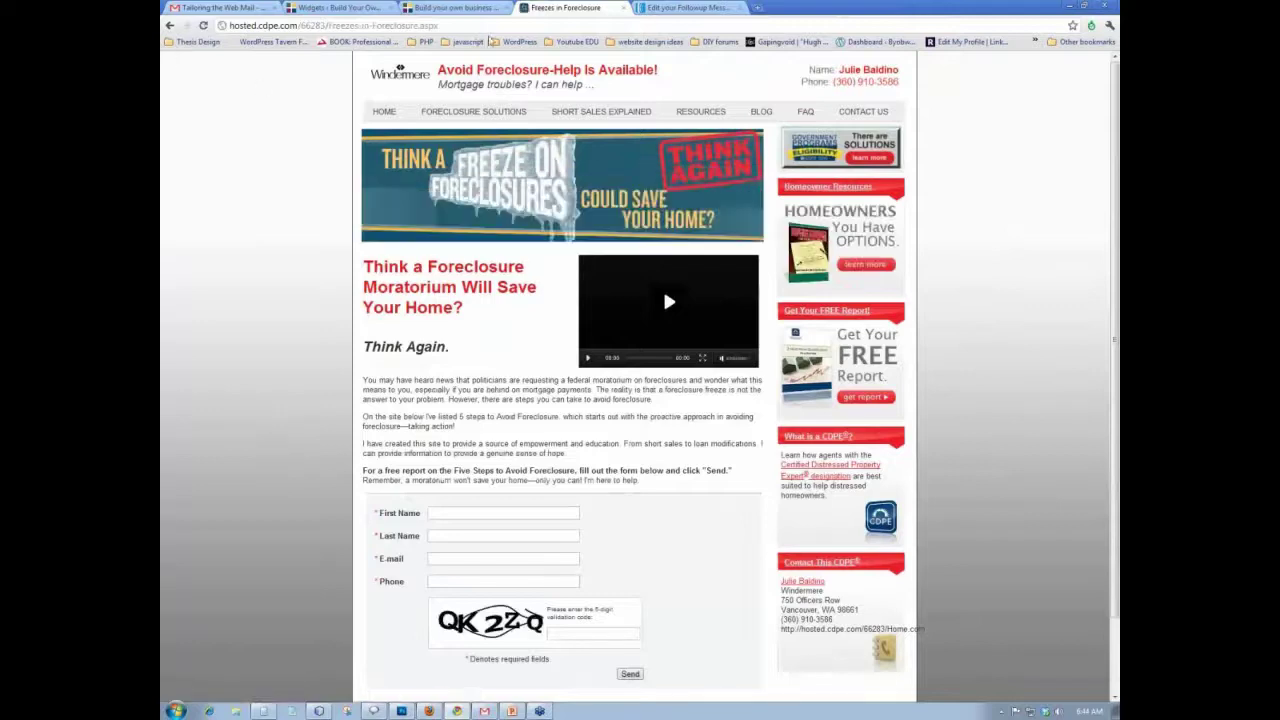
pyautogui.scroll(-1, 413, 350)
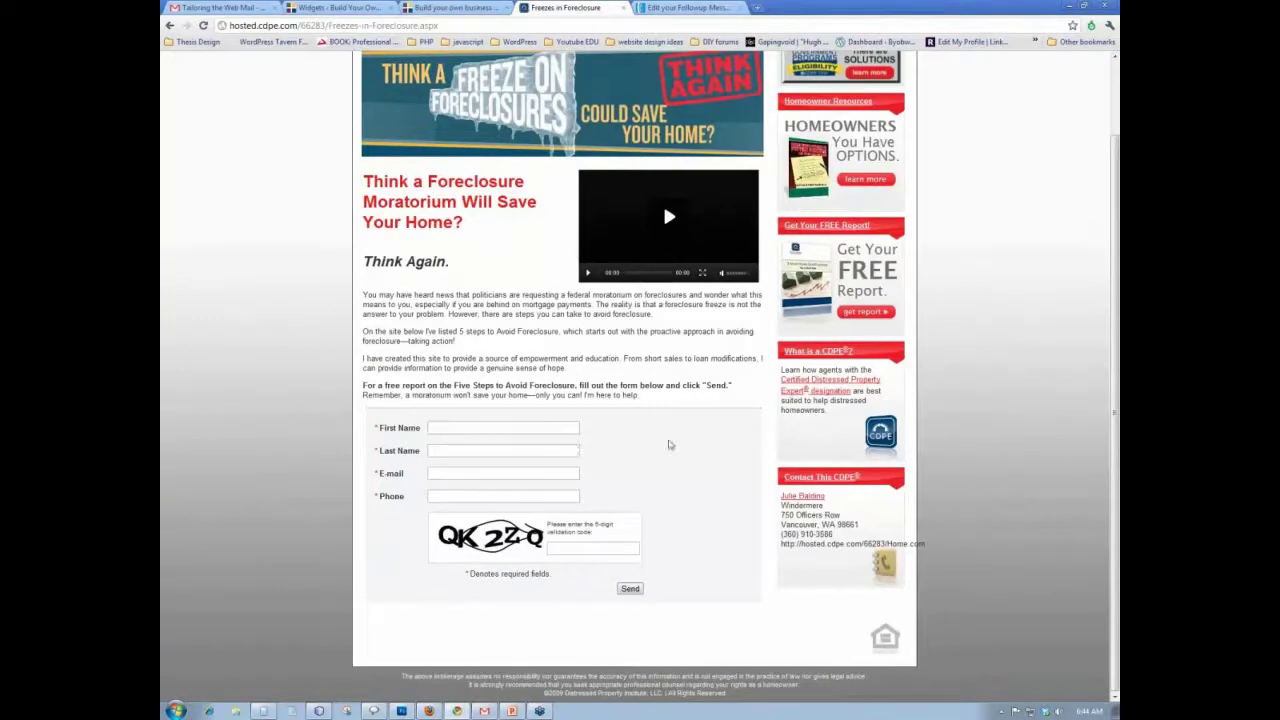
pyautogui.scroll(1, 522, 491)
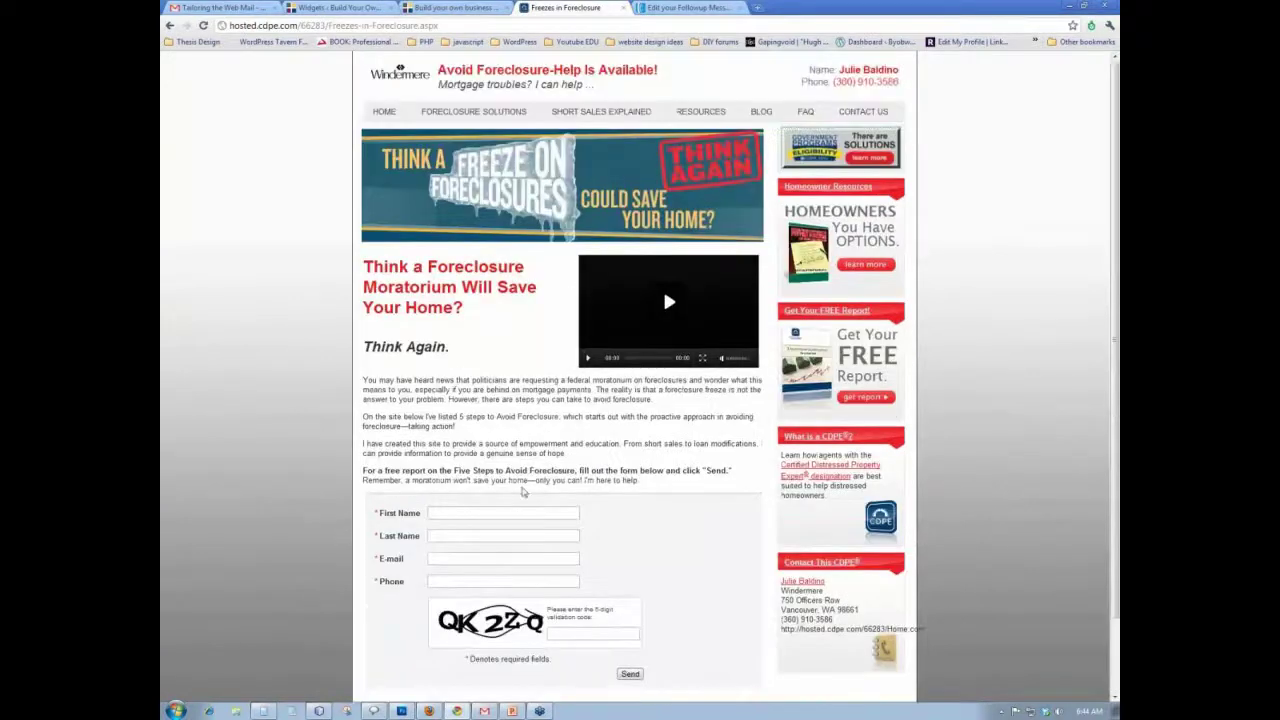
pyautogui.click(690, 7)
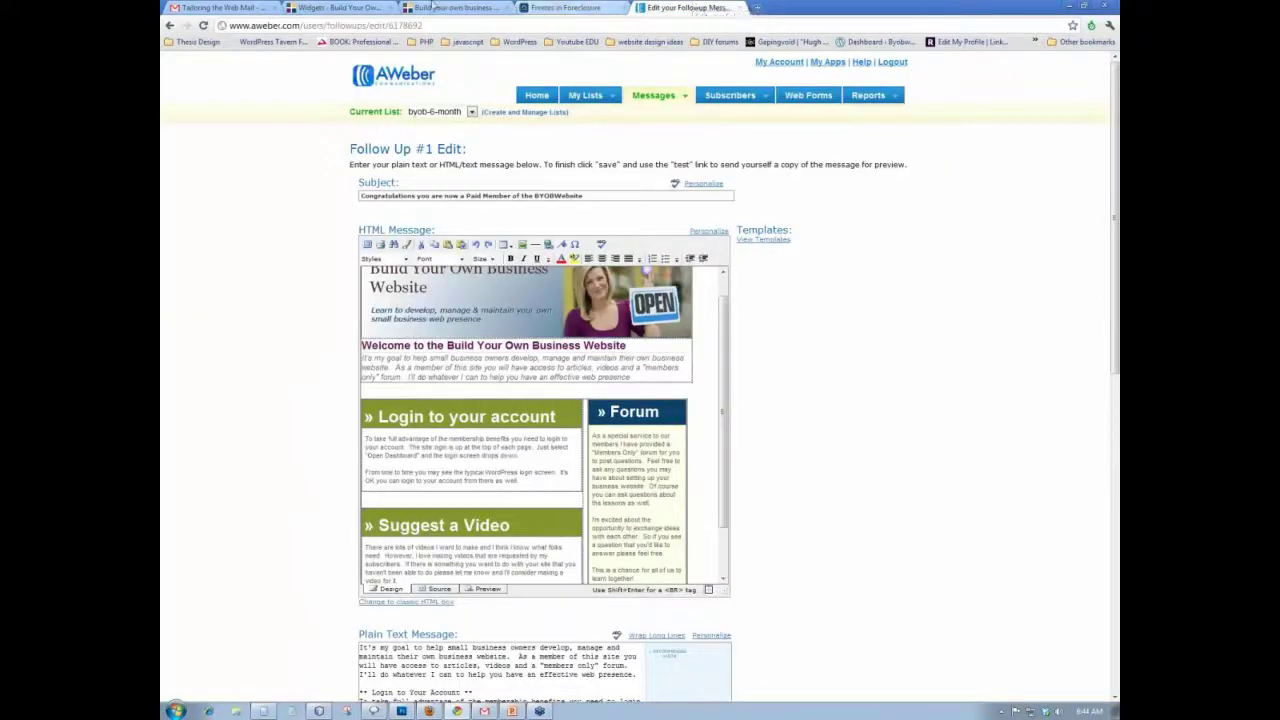
# - Open VIDEO LESSONS on the Build Your Own Business Website and scroll down the lessons
pyautogui.click(455, 7)
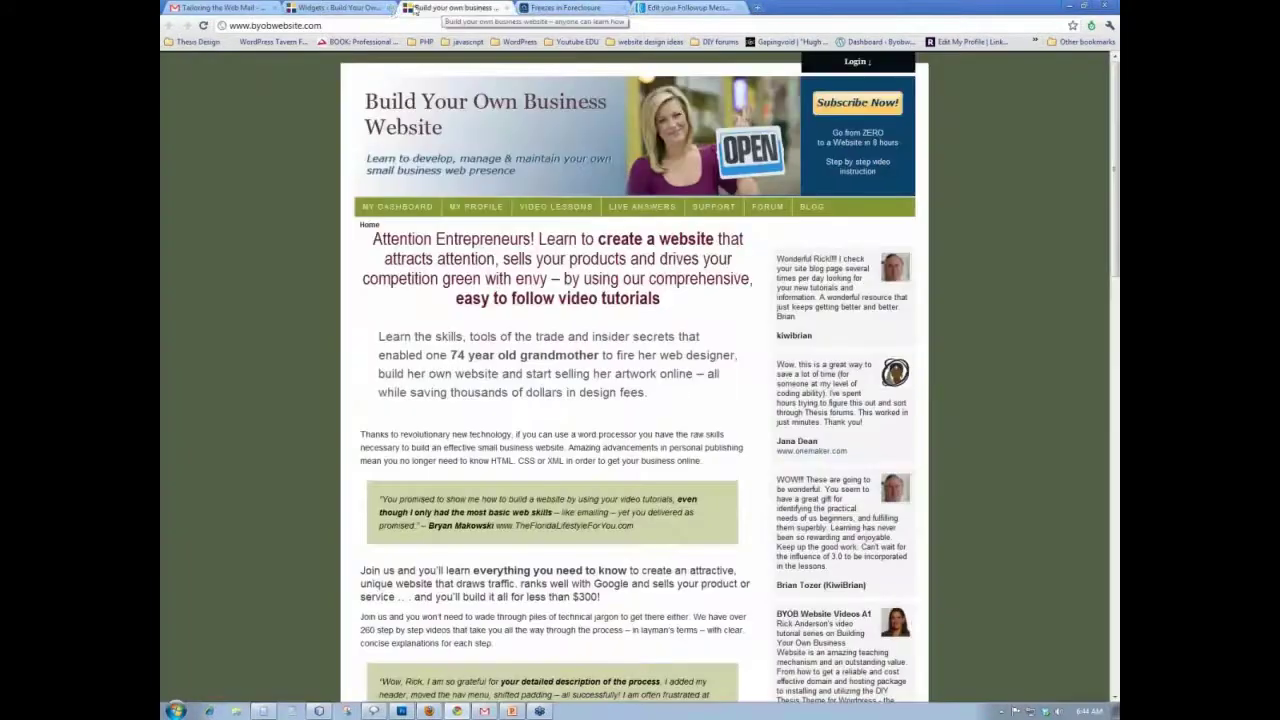
pyautogui.click(560, 212)
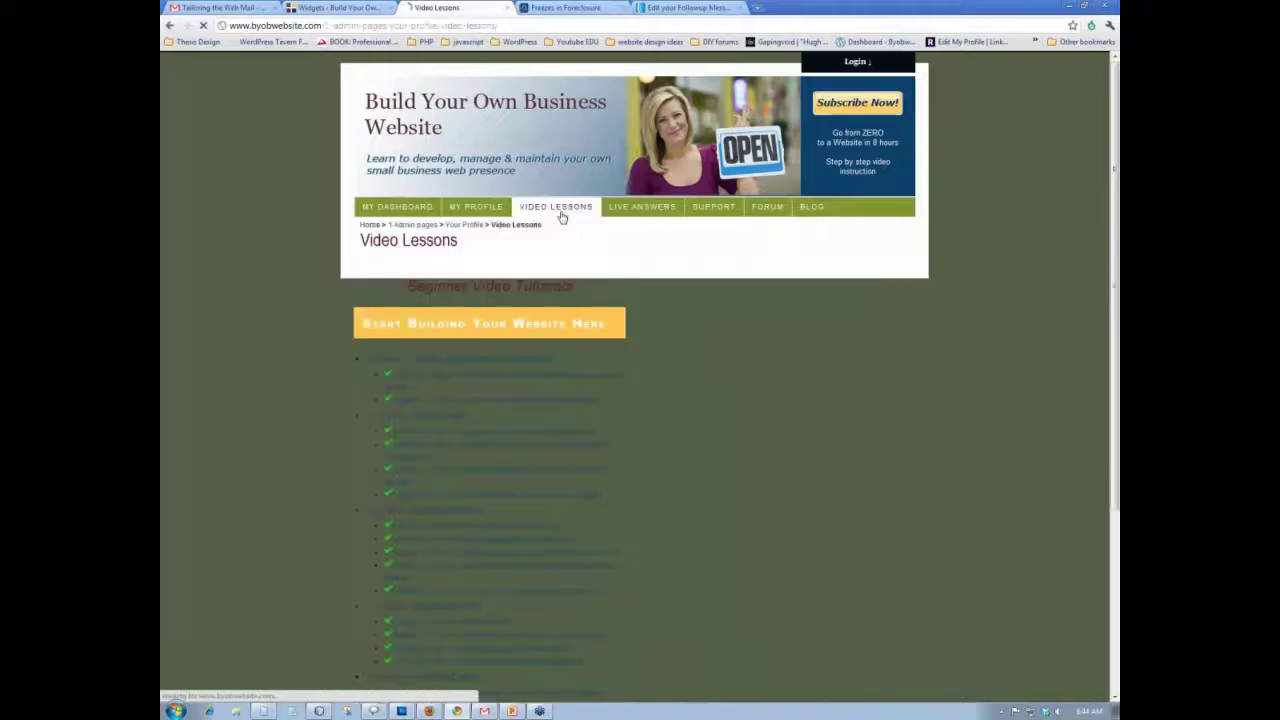
pyautogui.scroll(-3, 561, 216)
pyautogui.scroll(-15, 561, 216)
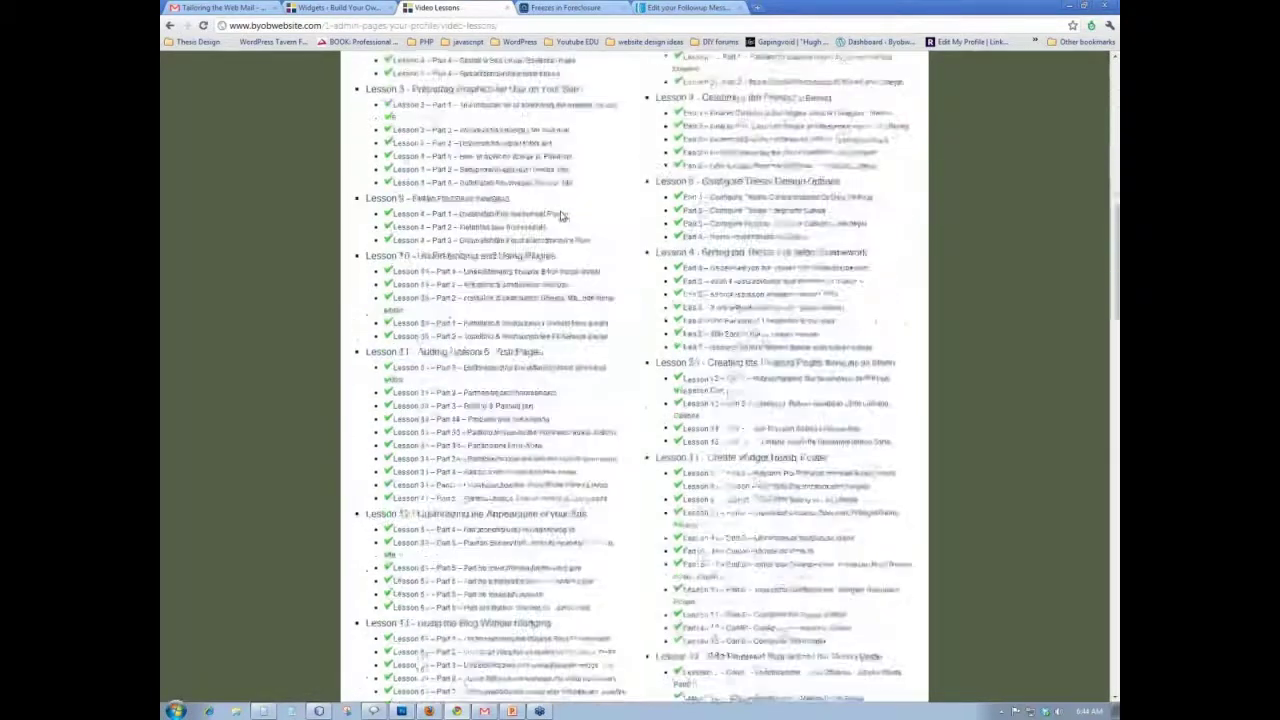
pyautogui.scroll(-10, 561, 216)
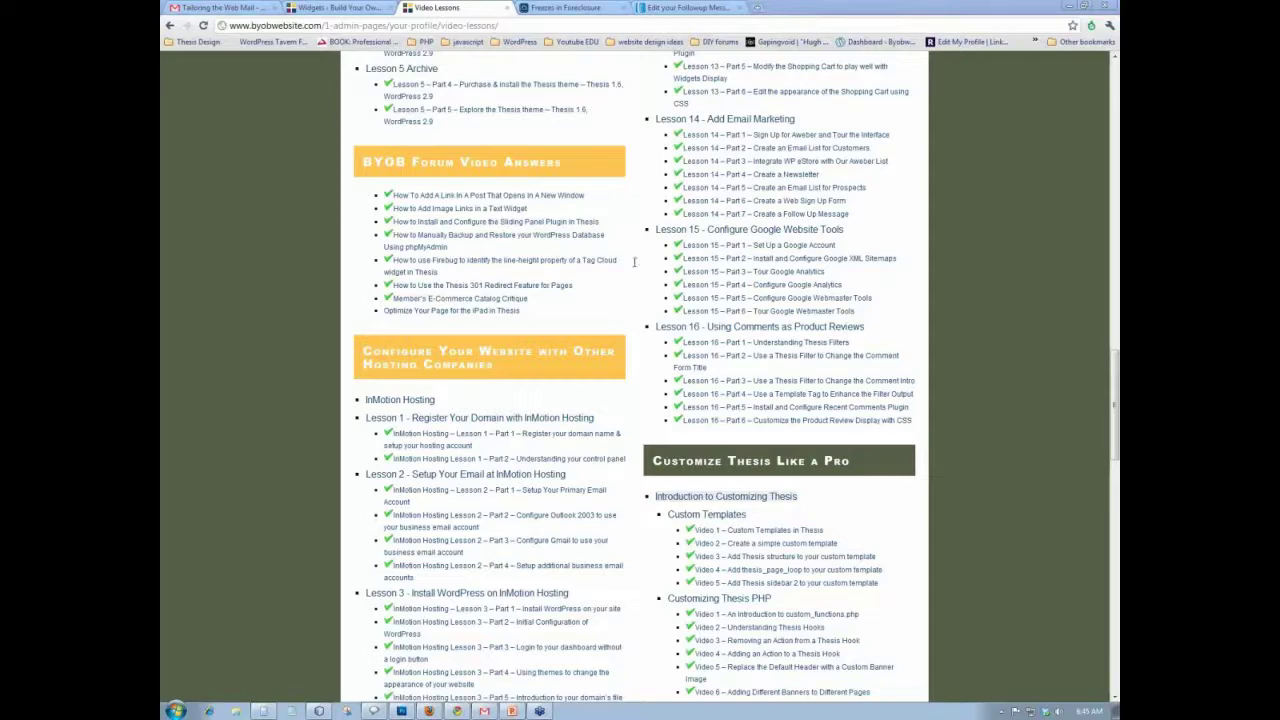
# - Scroll back to the top of the lesson list and return to the WordPress Widgets screen
pyautogui.scroll(10, 643, 265)
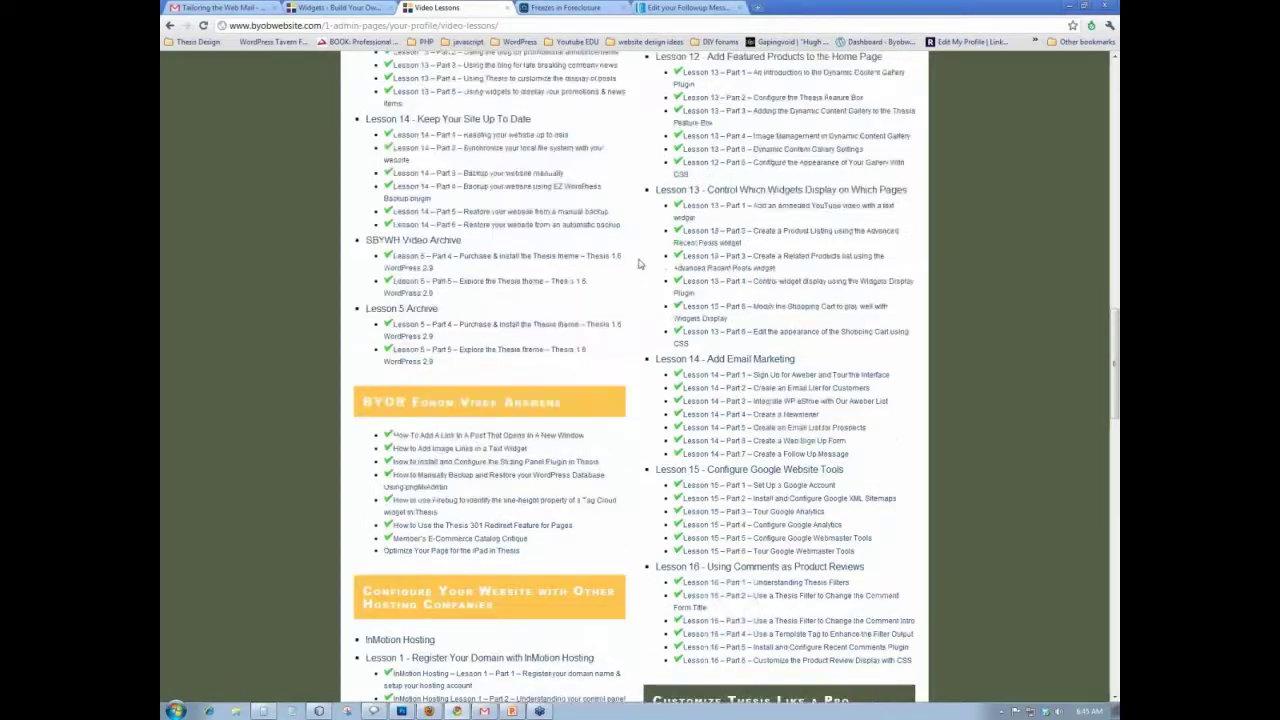
pyautogui.scroll(6, 640, 264)
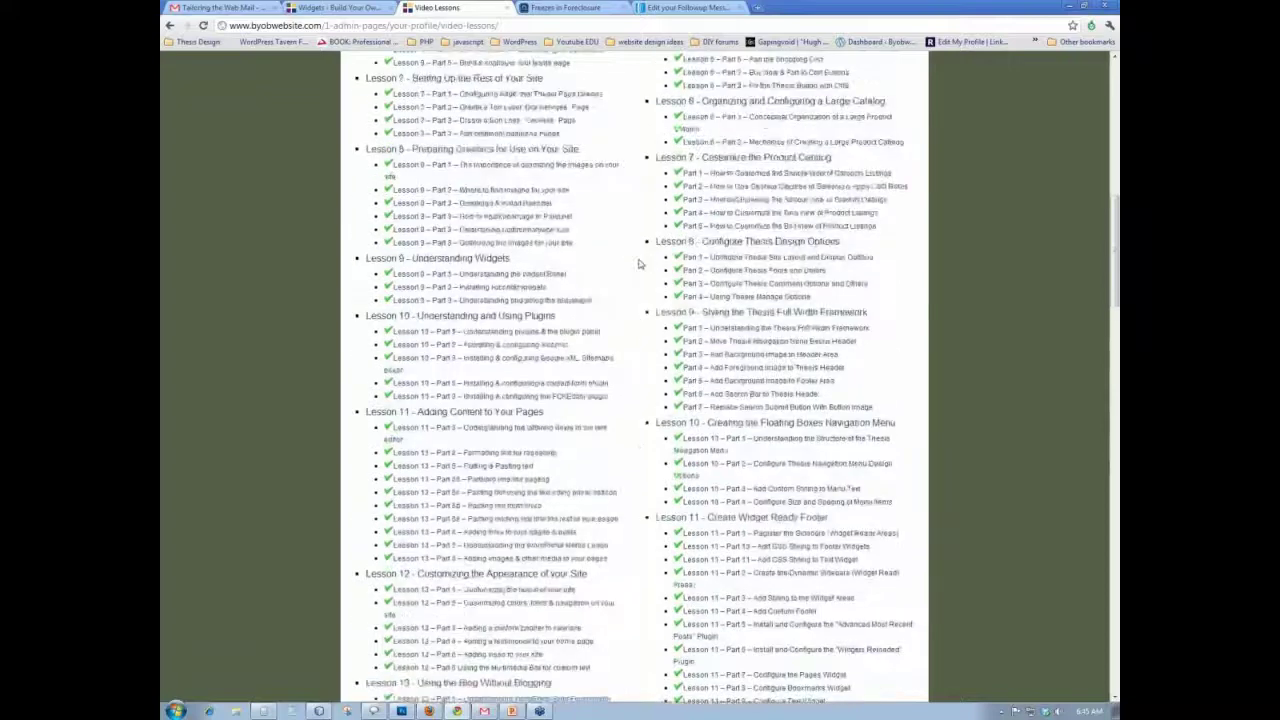
pyautogui.scroll(4, 640, 264)
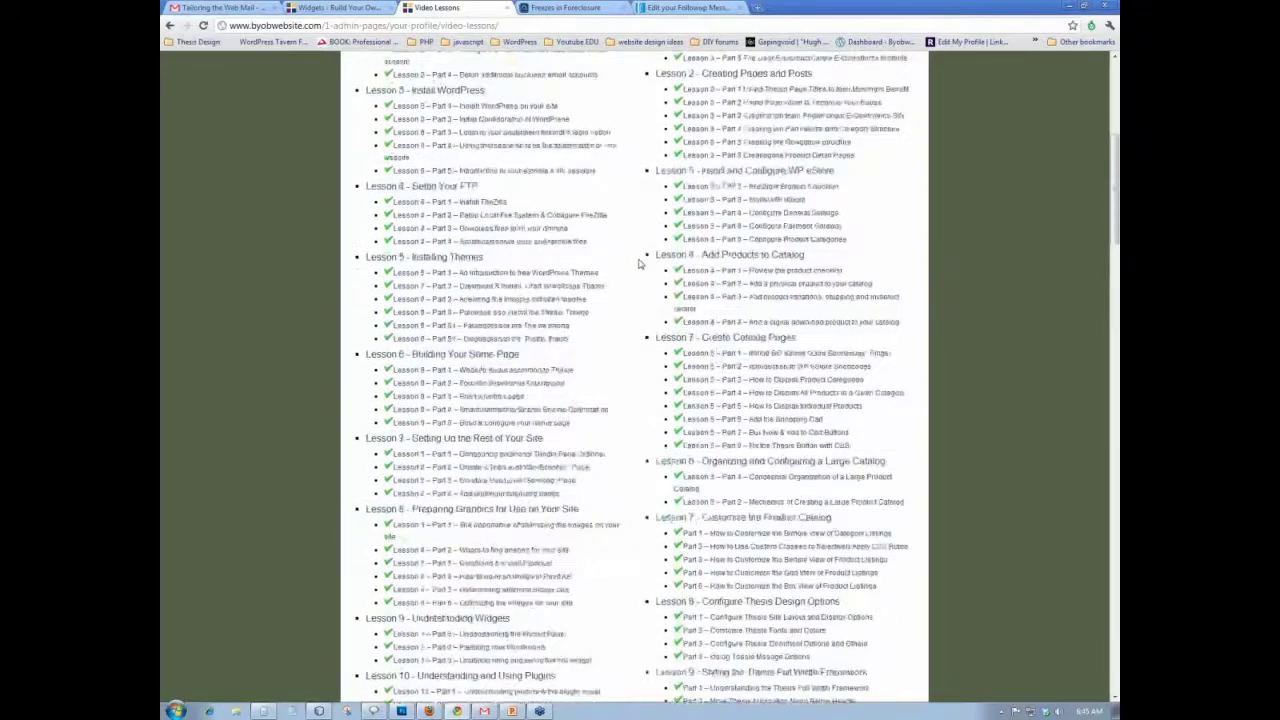
pyautogui.scroll(4, 640, 264)
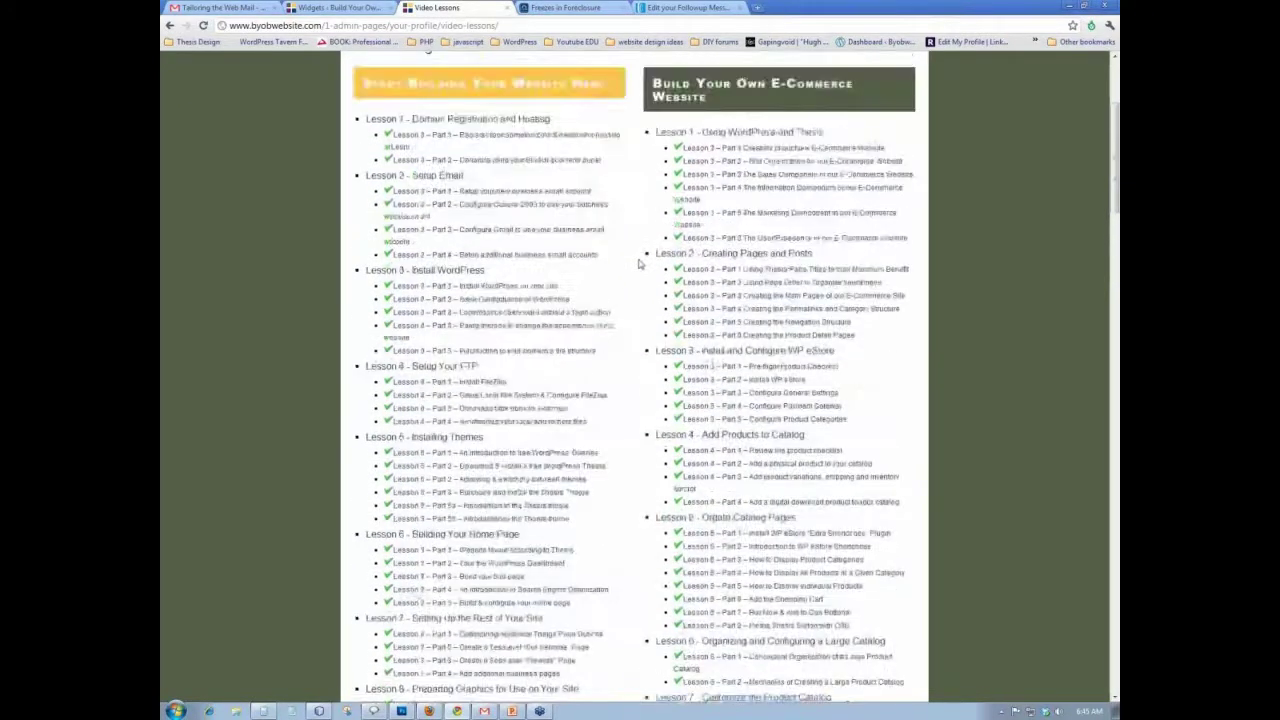
pyautogui.scroll(3, 640, 264)
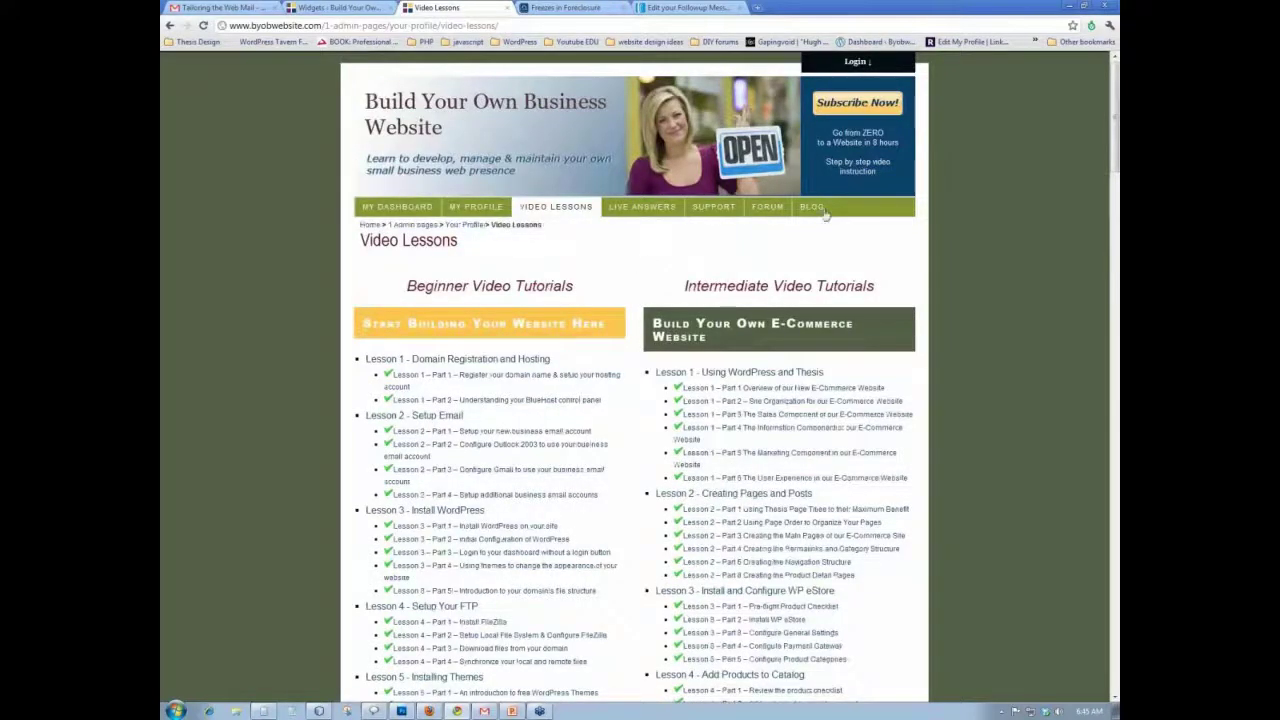
pyautogui.click(339, 13)
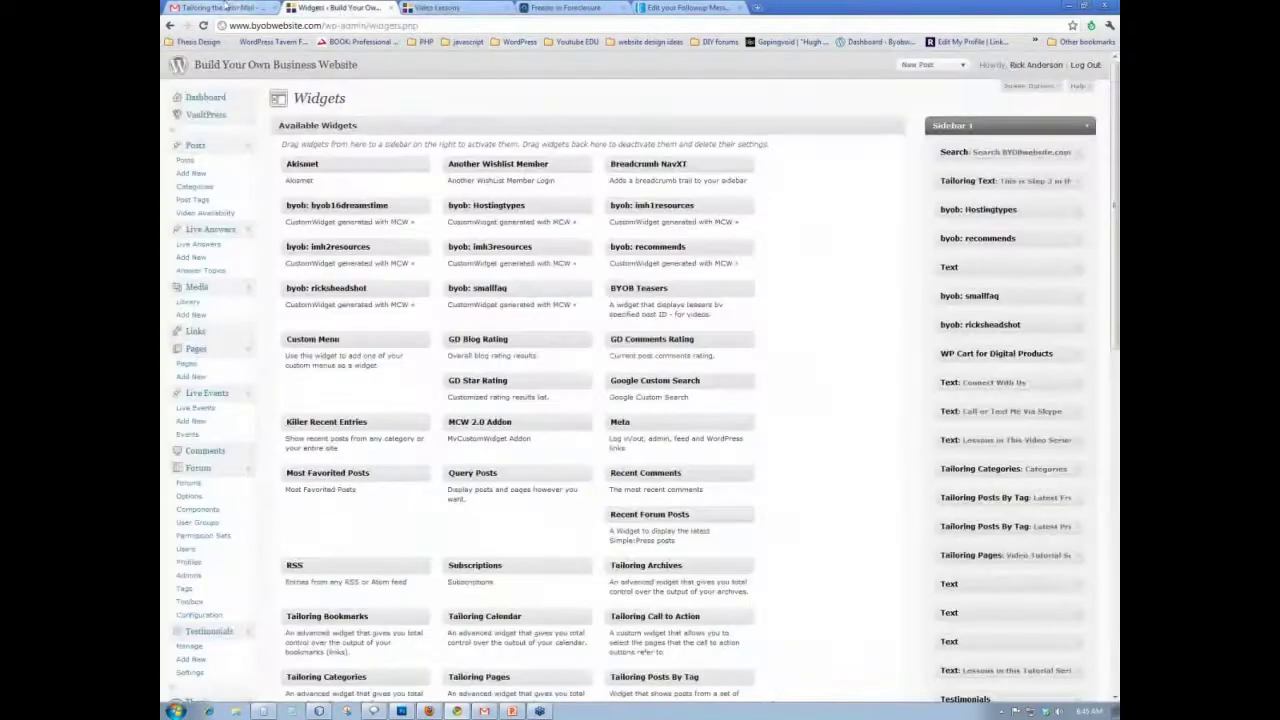
# - Cycle through the tabs to the 'Freezes in Foreclosure' article, scroll it, and go back with Alt+Left
pyautogui.click(222, 8)
pyautogui.click(466, 8)
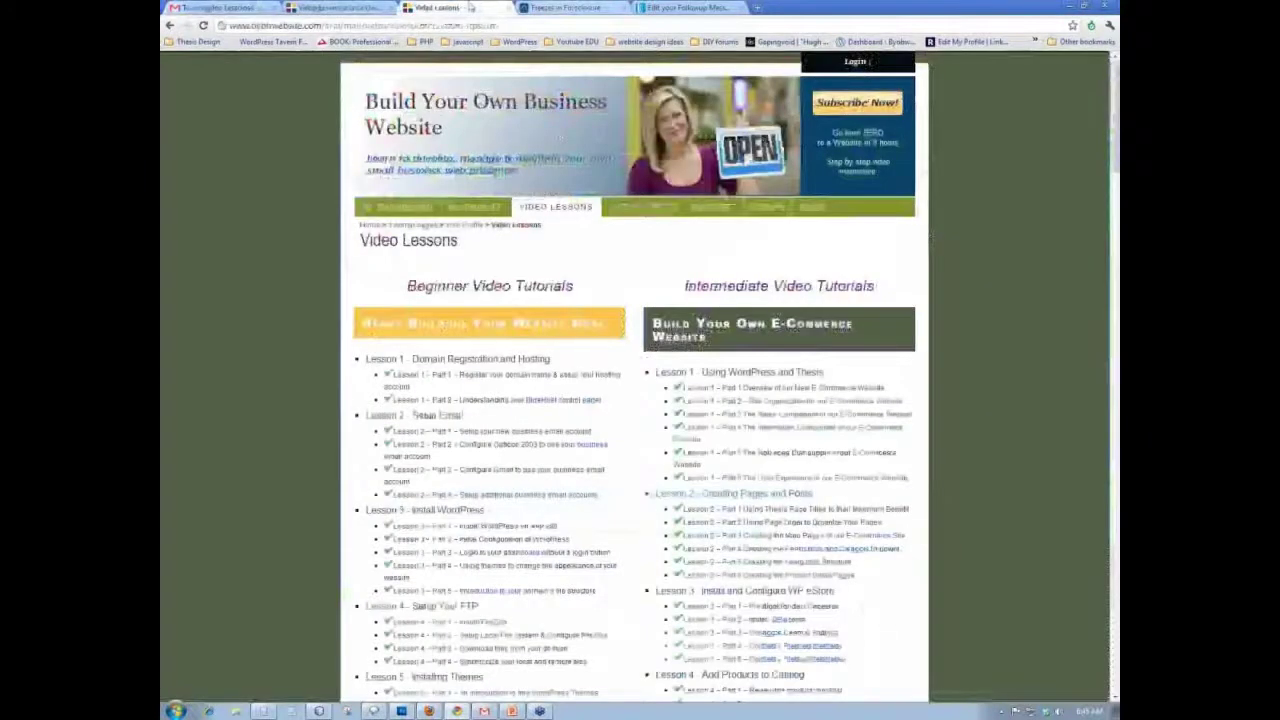
pyautogui.click(566, 8)
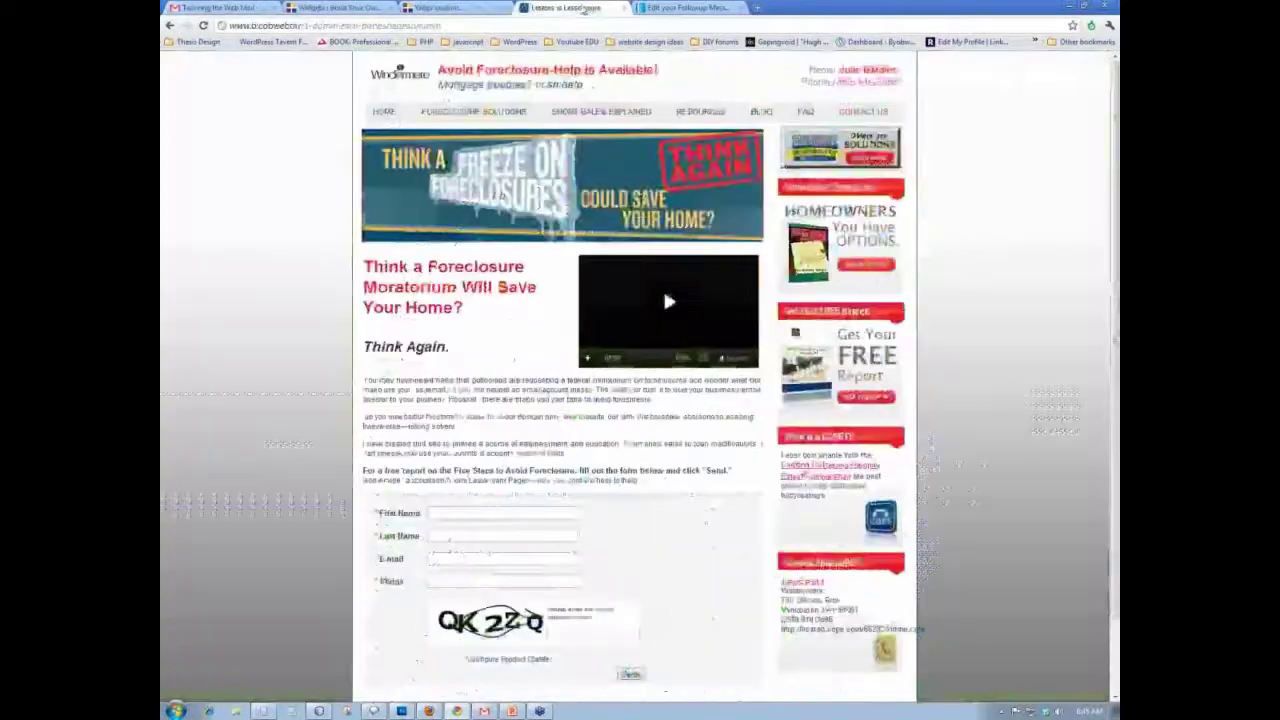
pyautogui.scroll(-1, 507, 600)
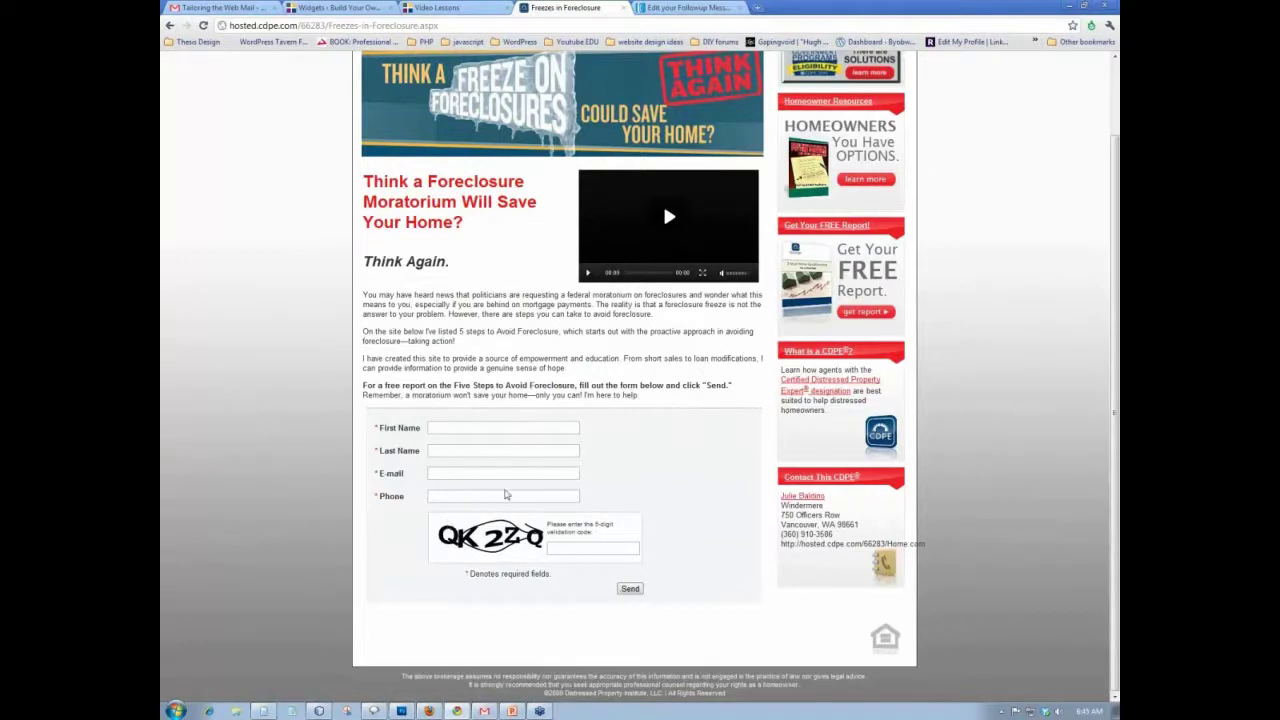
pyautogui.scroll(2, 508, 480)
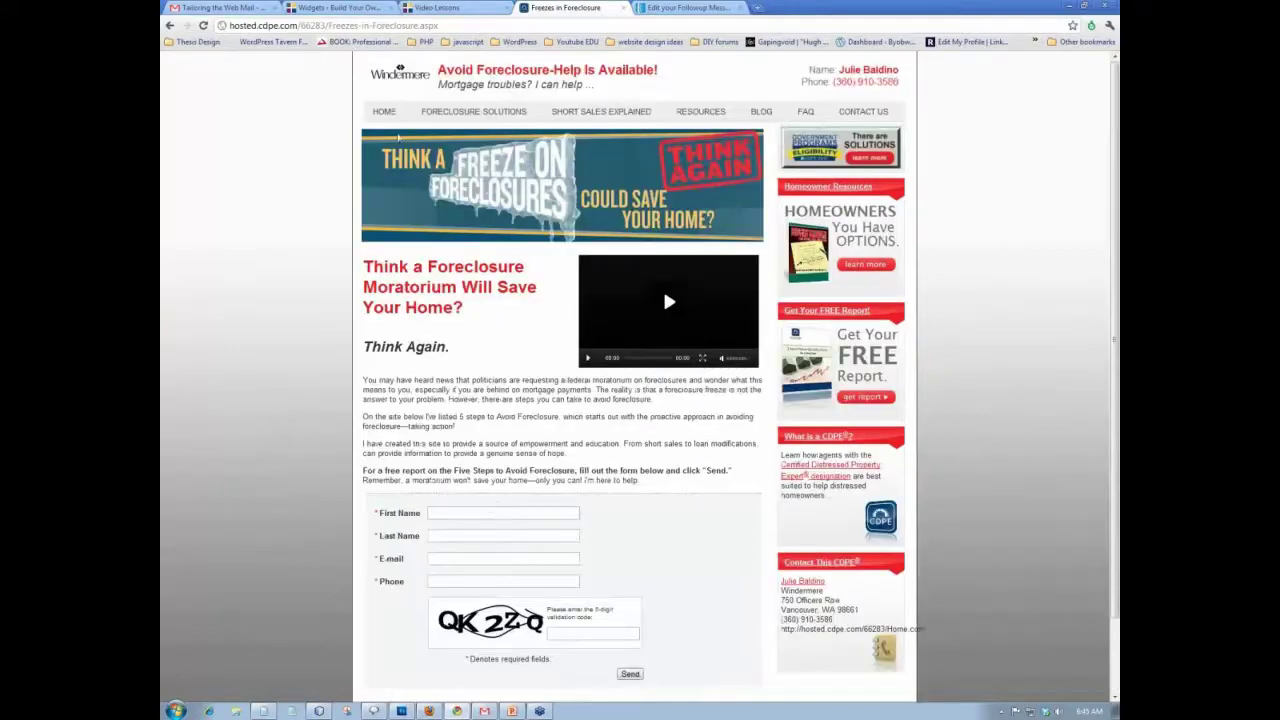
pyautogui.hotkey('alt', 'Left')
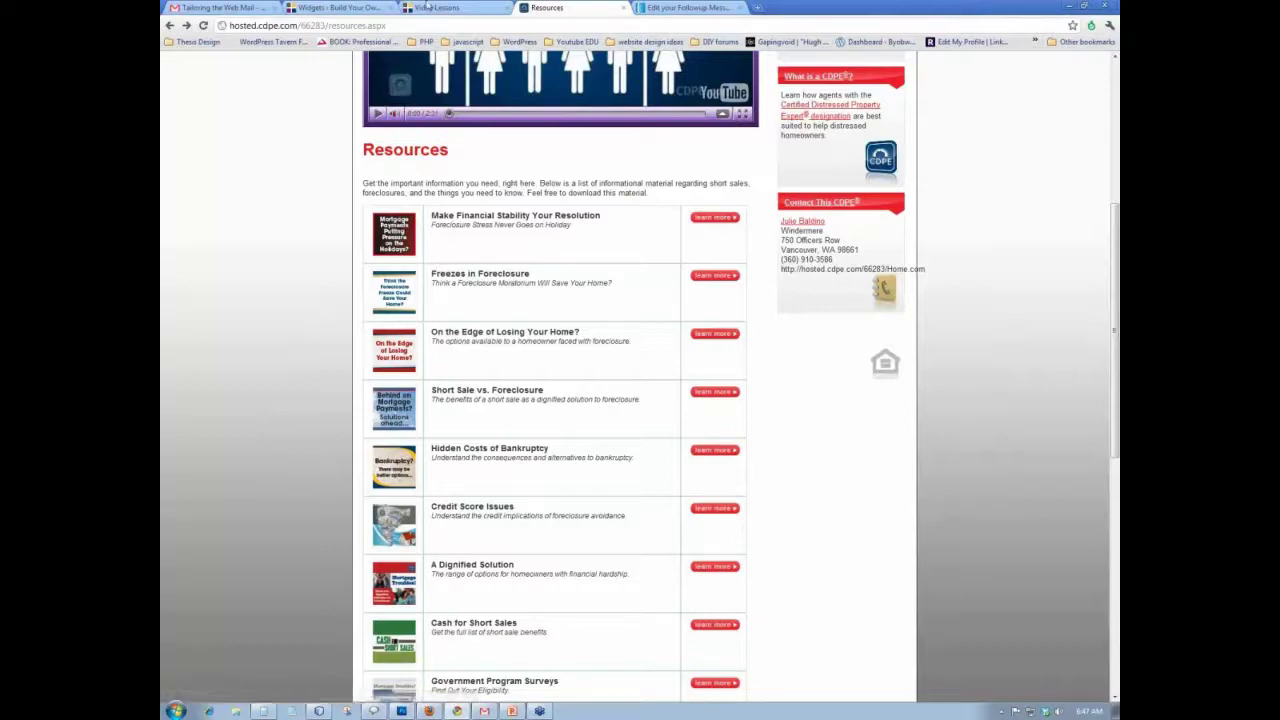
# - Browse the members' Video Lessons list down and back up, then reach the home page via the header banner
pyautogui.click(432, 7)
pyautogui.scroll(-15, 492, 470)
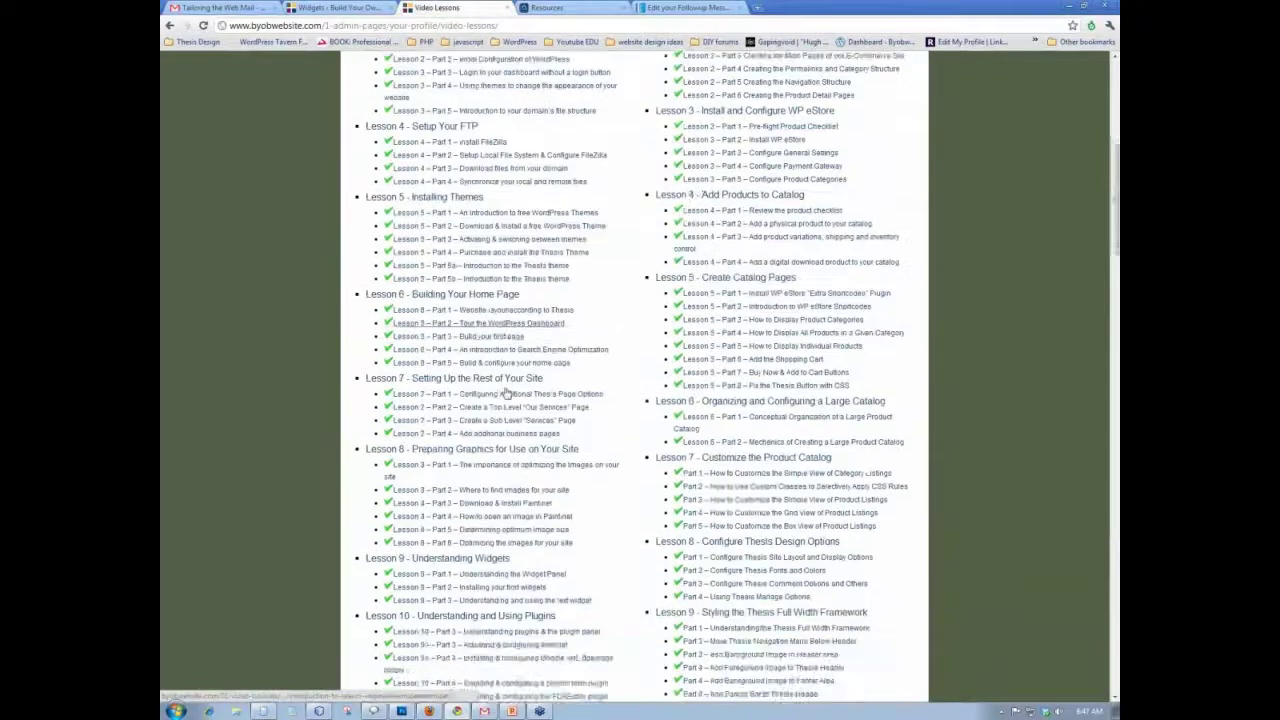
pyautogui.scroll(-6, 531, 366)
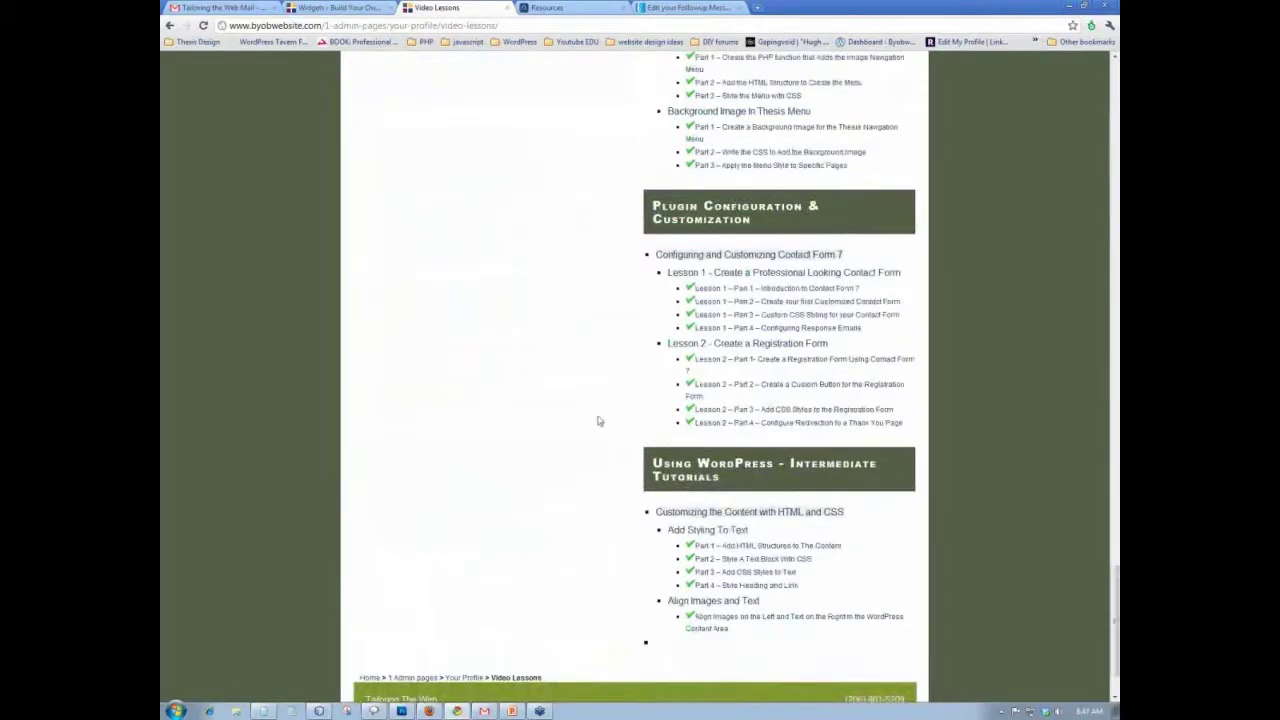
pyautogui.scroll(-1, 598, 422)
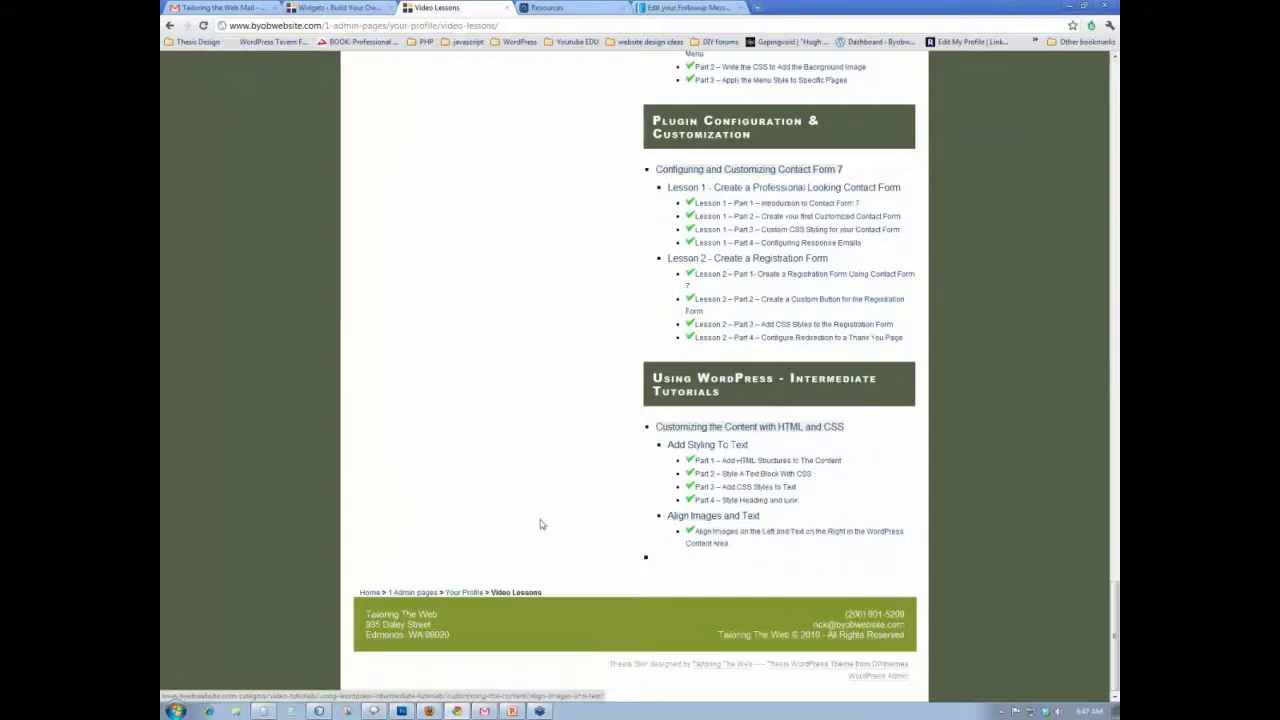
pyautogui.scroll(3, 540, 524)
pyautogui.scroll(15, 540, 524)
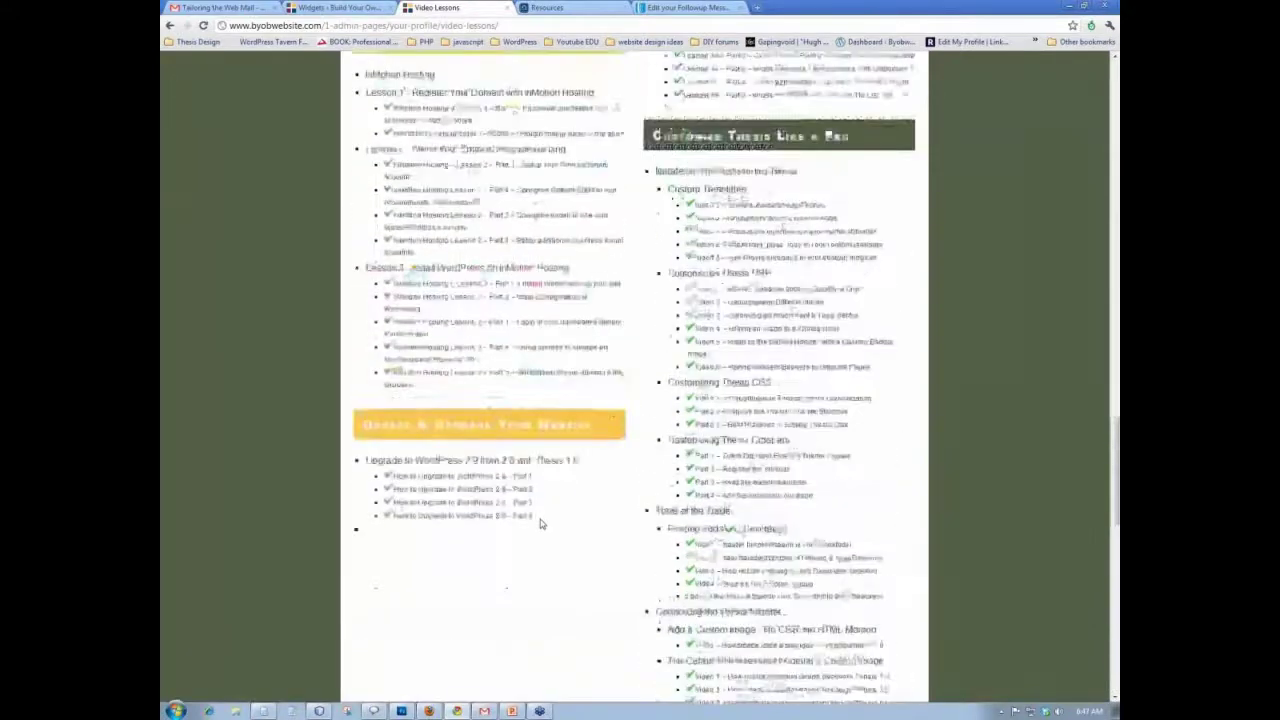
pyautogui.scroll(12, 540, 522)
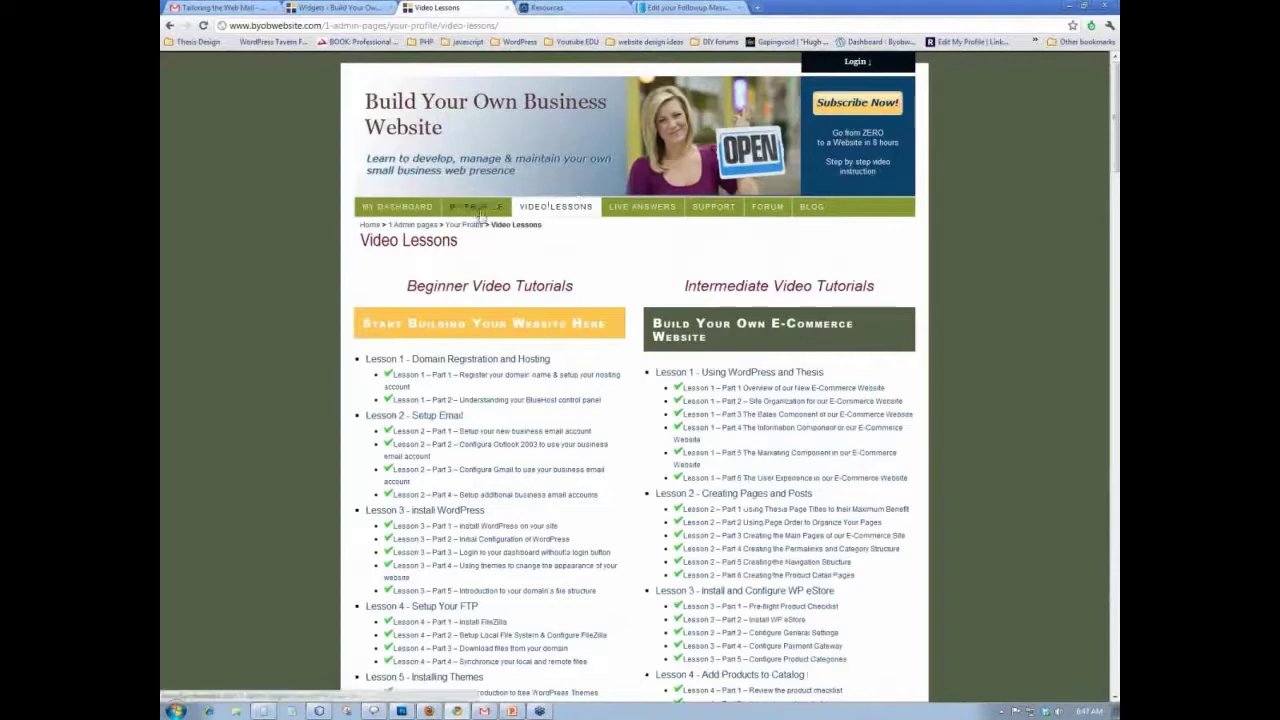
pyautogui.click(521, 127)
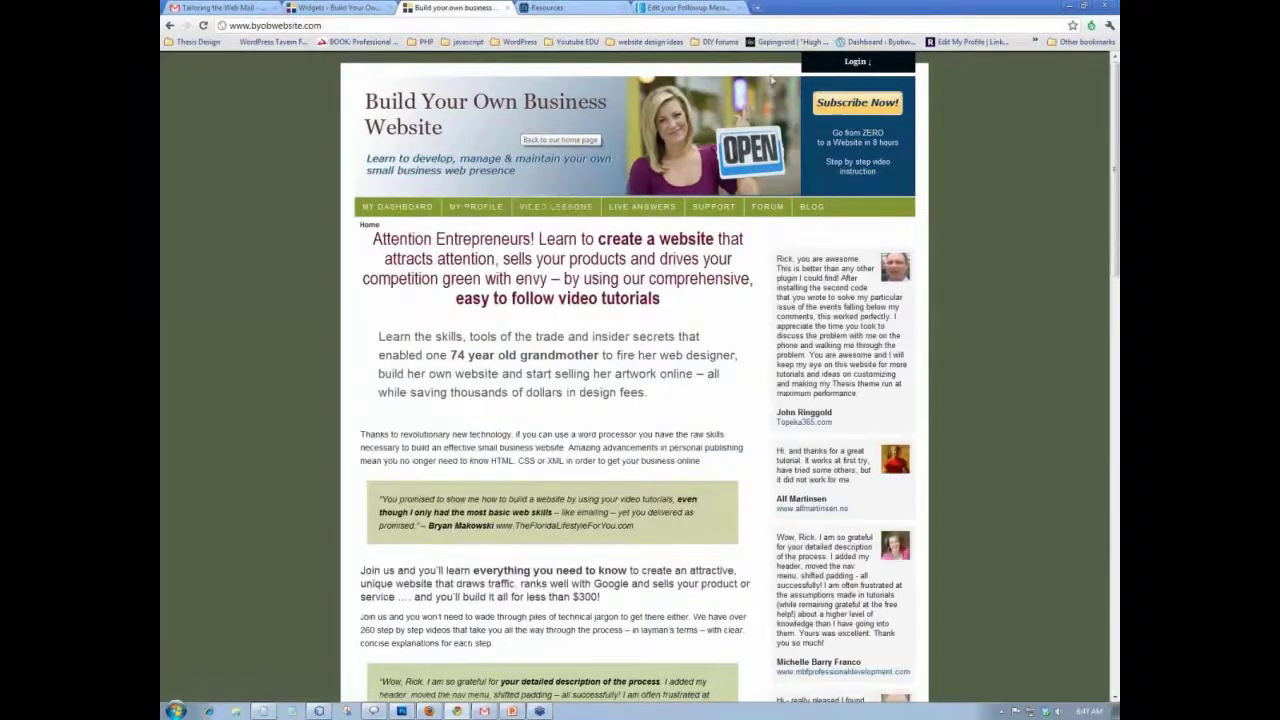
# - Toggle the header Login panel, then go to the public Video Tutorials page with its Basic and Intermediate series
pyautogui.click(855, 61)
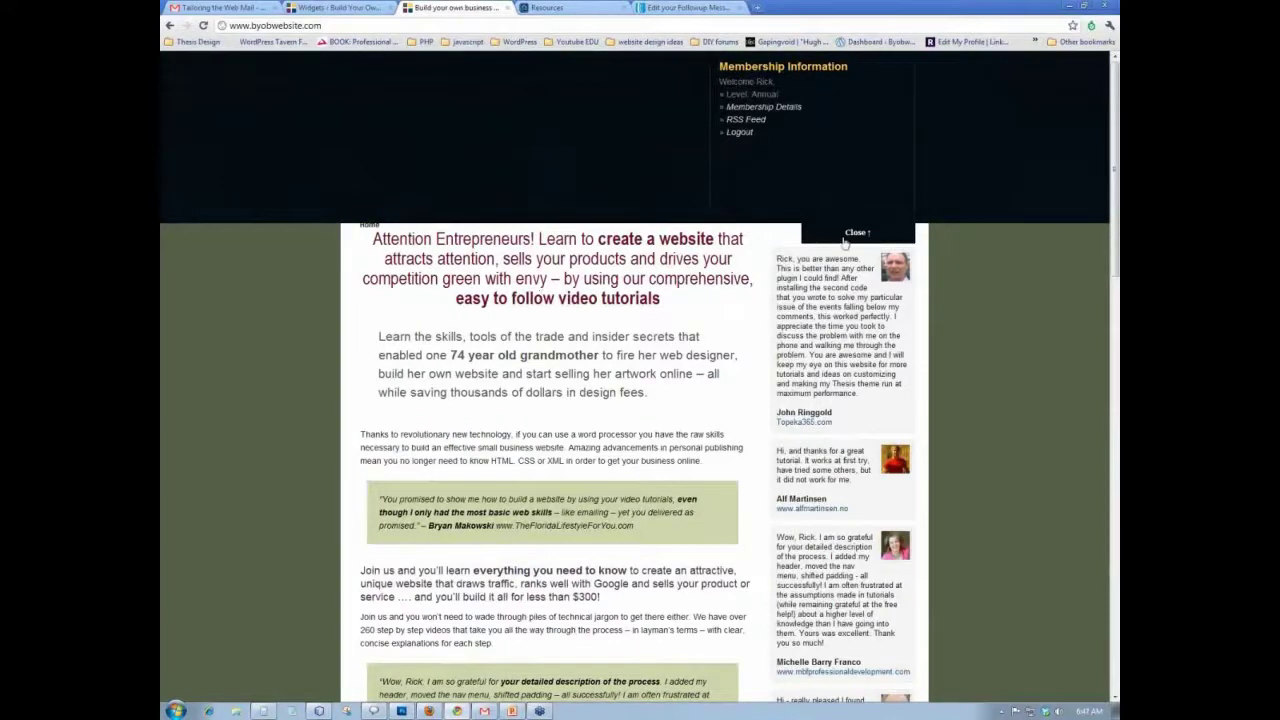
pyautogui.click(850, 236)
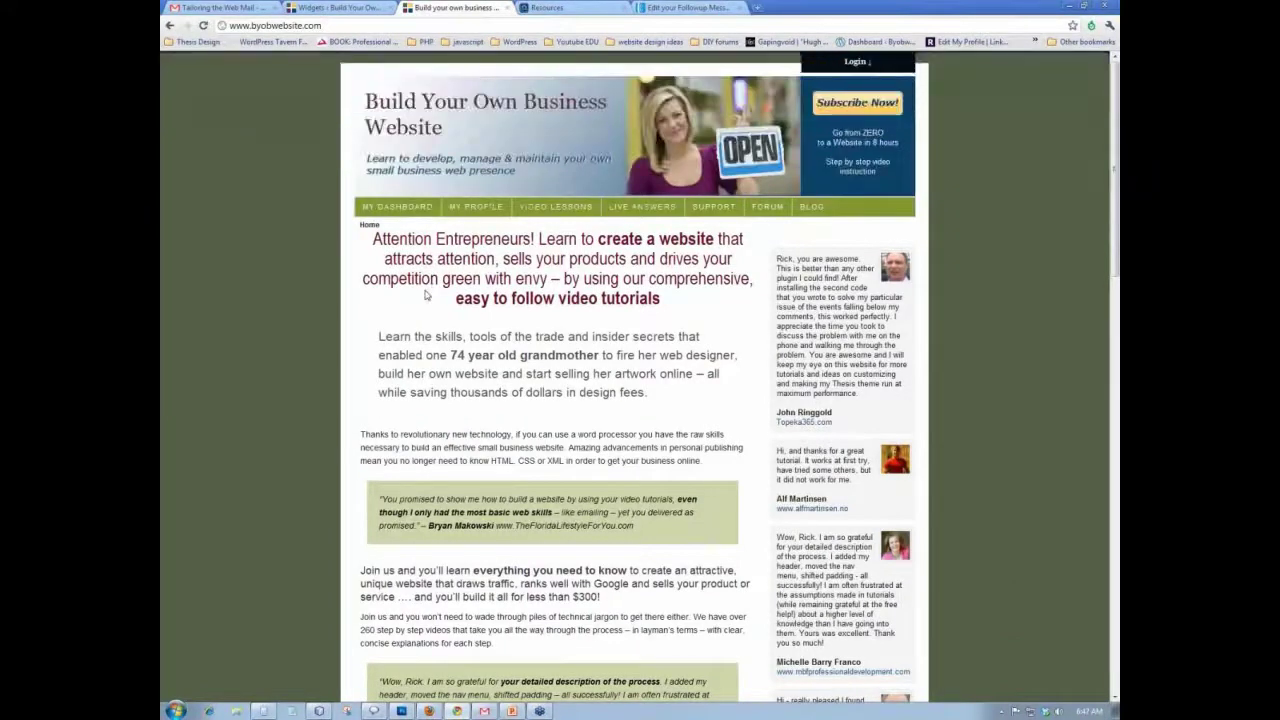
pyautogui.click(856, 62)
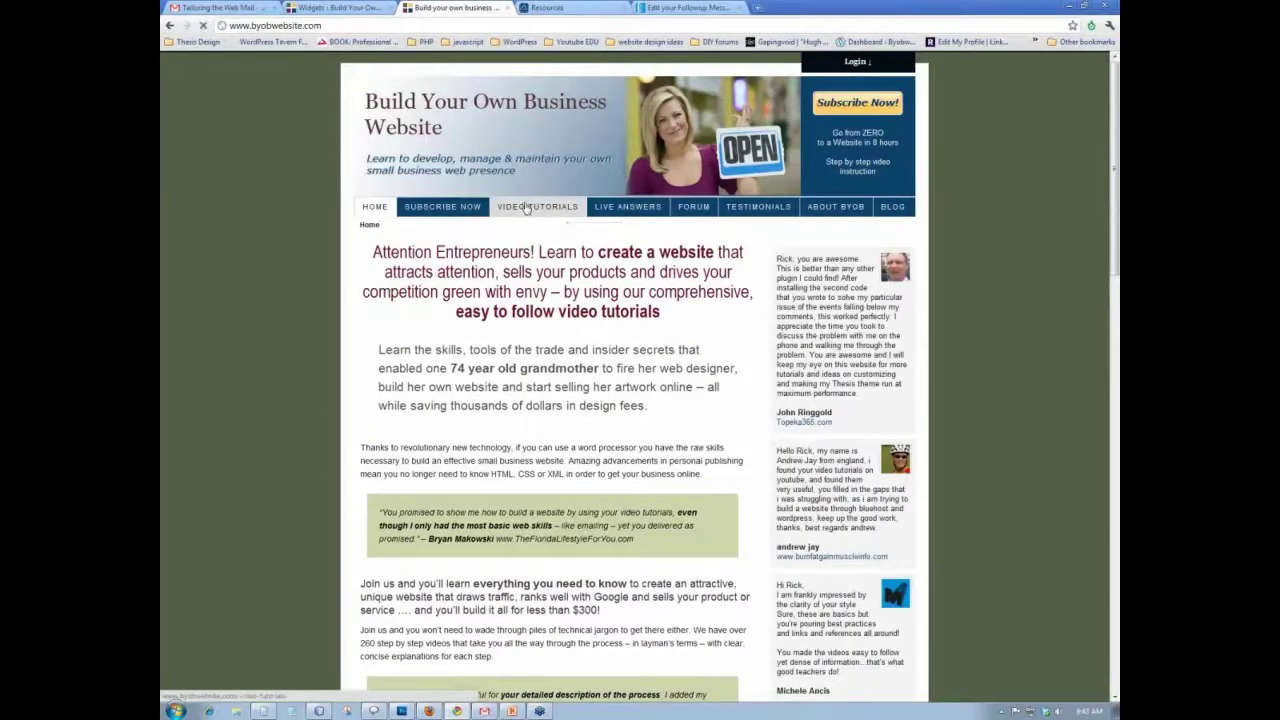
pyautogui.click(540, 208)
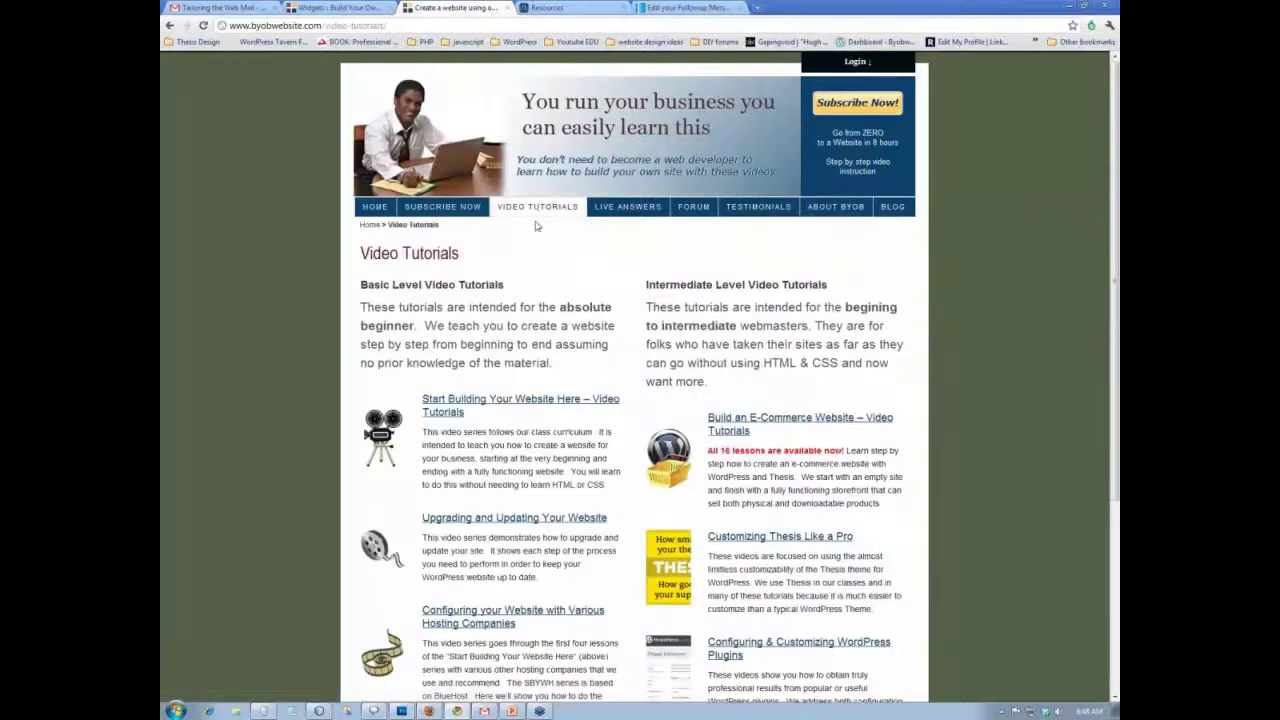
# - Preview the Start Building Your Website Here series and return to the Video Tutorials list
pyautogui.scroll(-3, 535, 226)
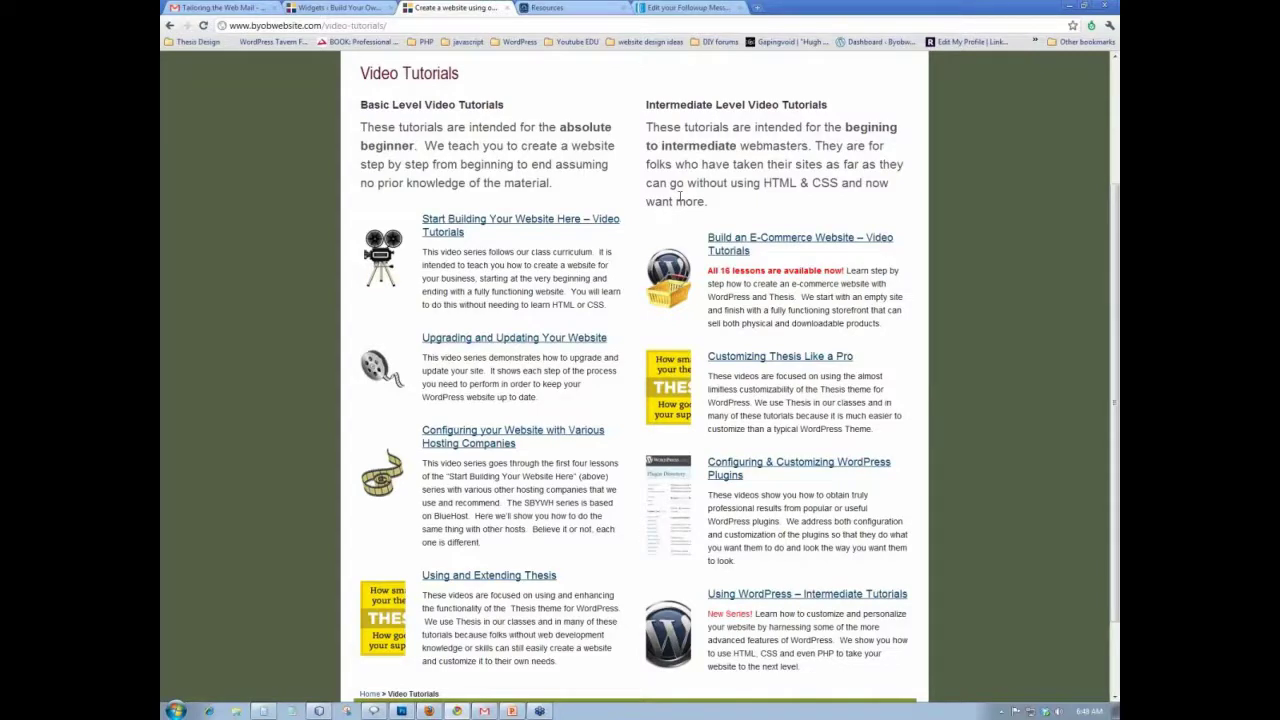
pyautogui.click(521, 221)
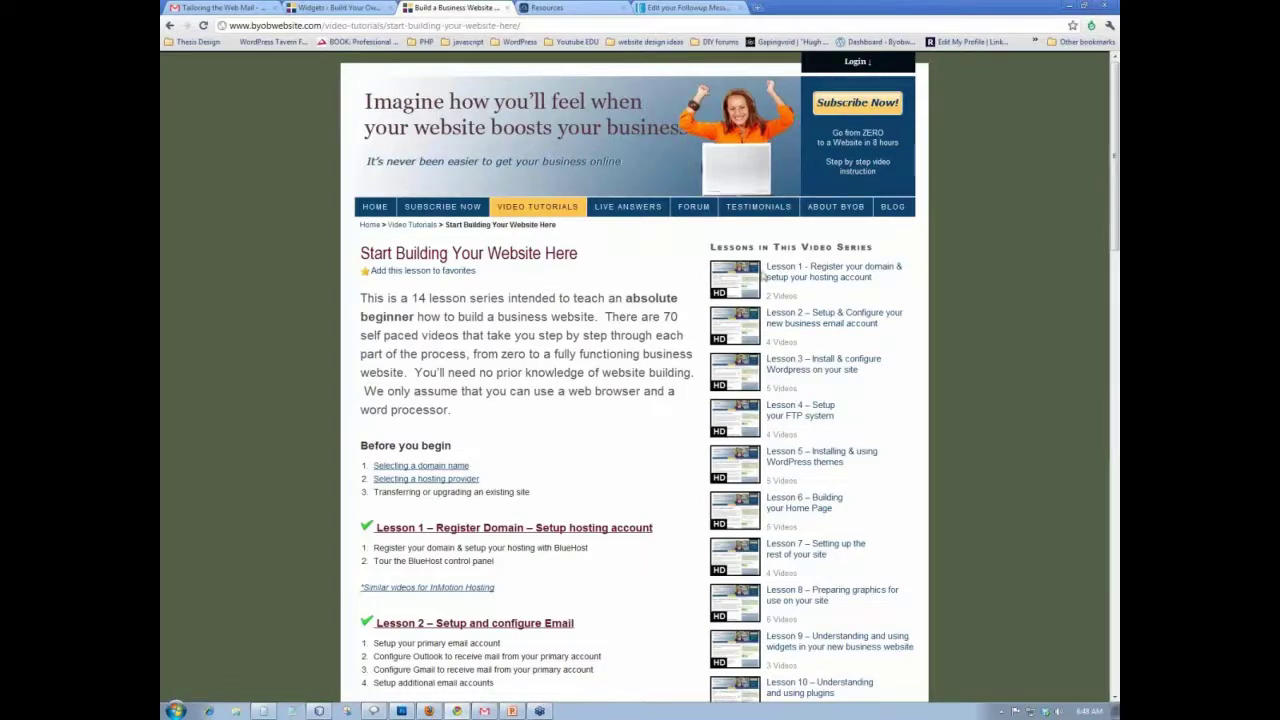
pyautogui.click(172, 27)
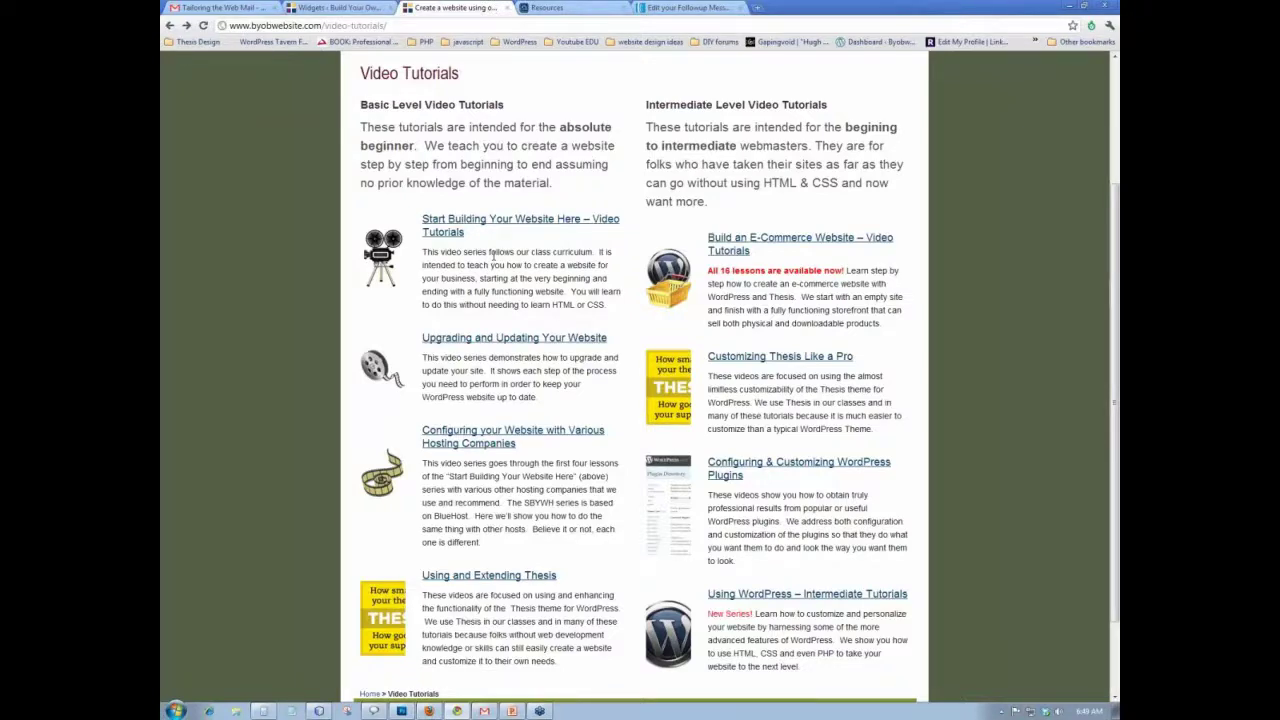
pyautogui.scroll(5, 493, 257)
# - Look through the site's Blog page
pyautogui.click(837, 206)
pyautogui.scroll(-10, 476, 192)
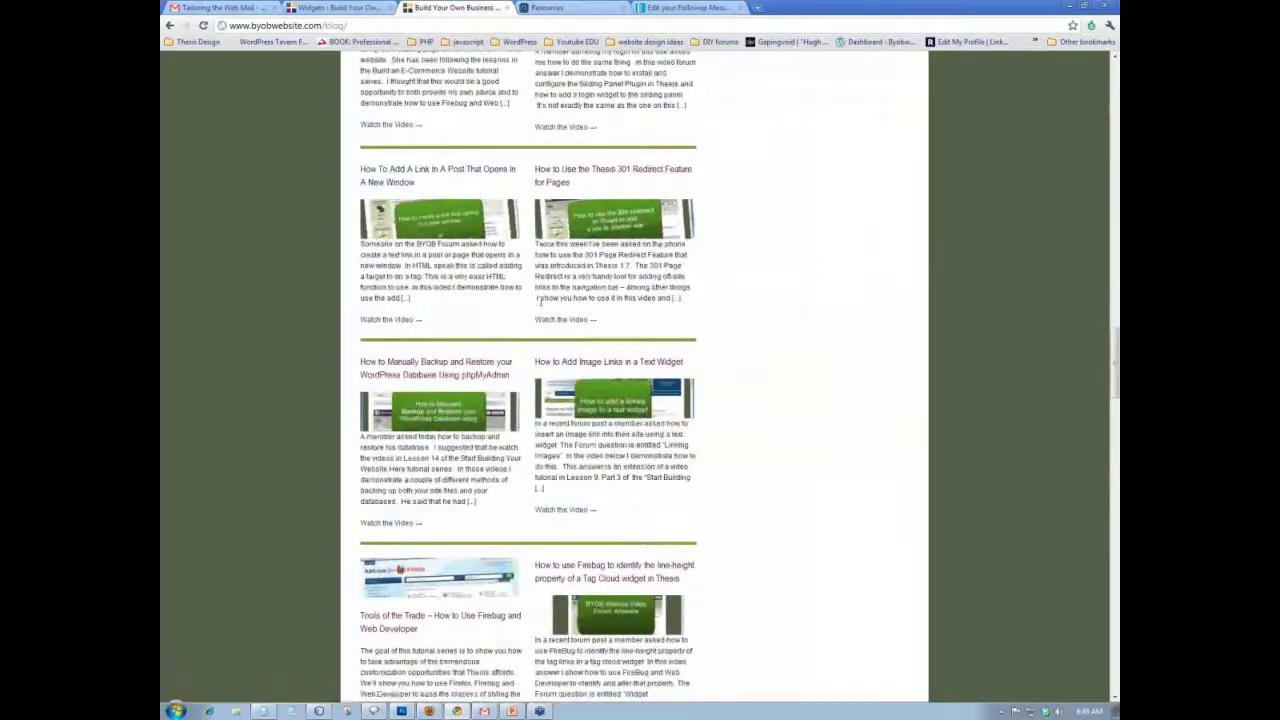
pyautogui.scroll(5, 369, 537)
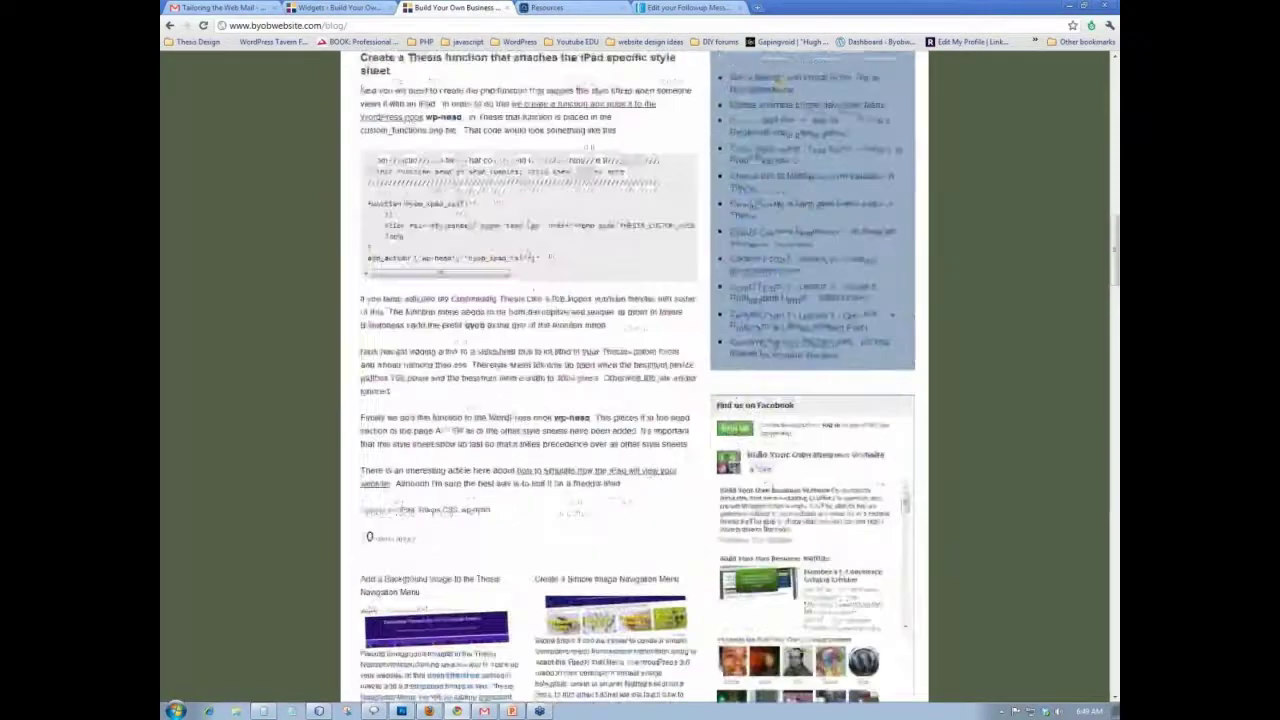
pyautogui.scroll(10, 528, 380)
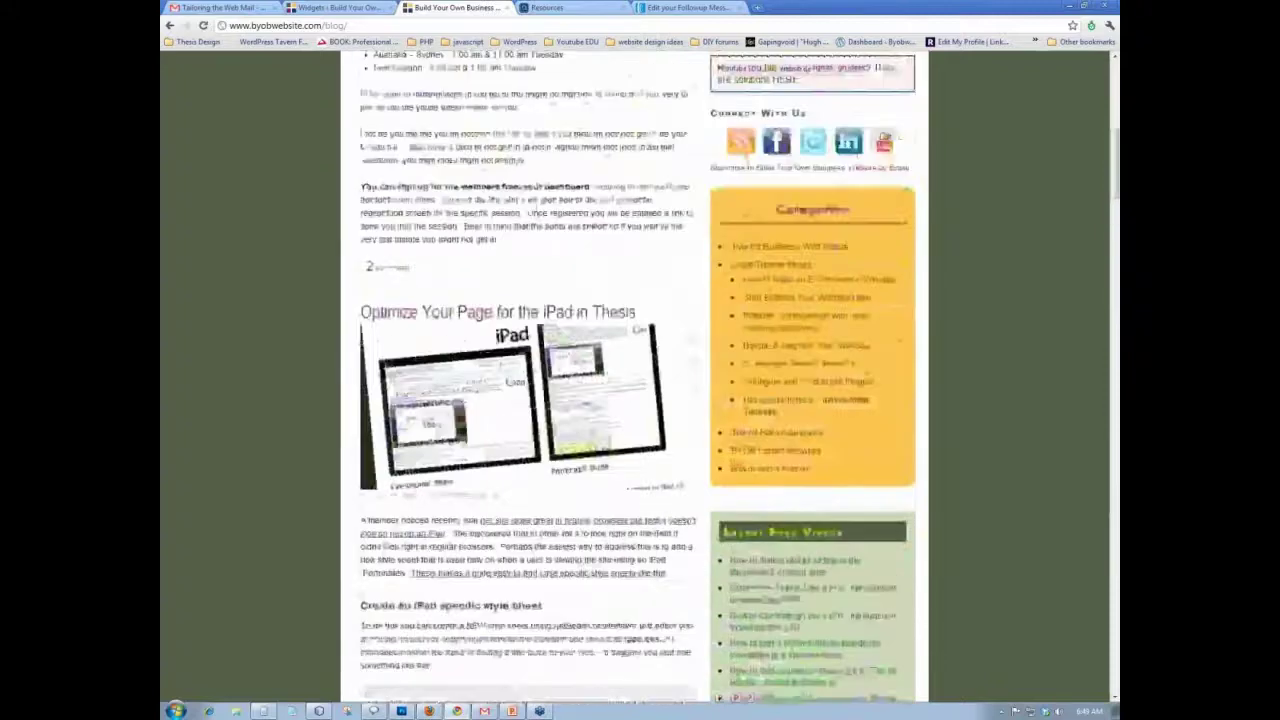
pyautogui.scroll(10, 500, 104)
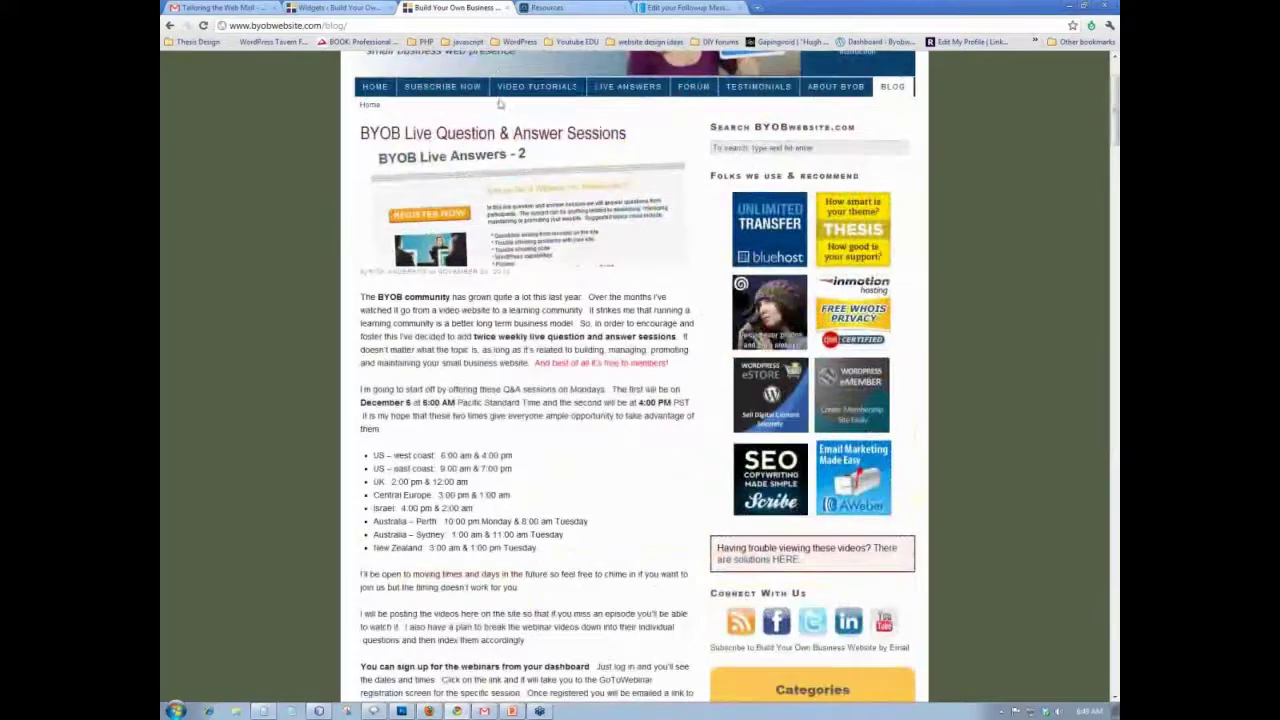
# - From Video Tutorials, open the Using WordPress – Intermediate Tutorials page
pyautogui.click(537, 86)
pyautogui.scroll(-10, 760, 508)
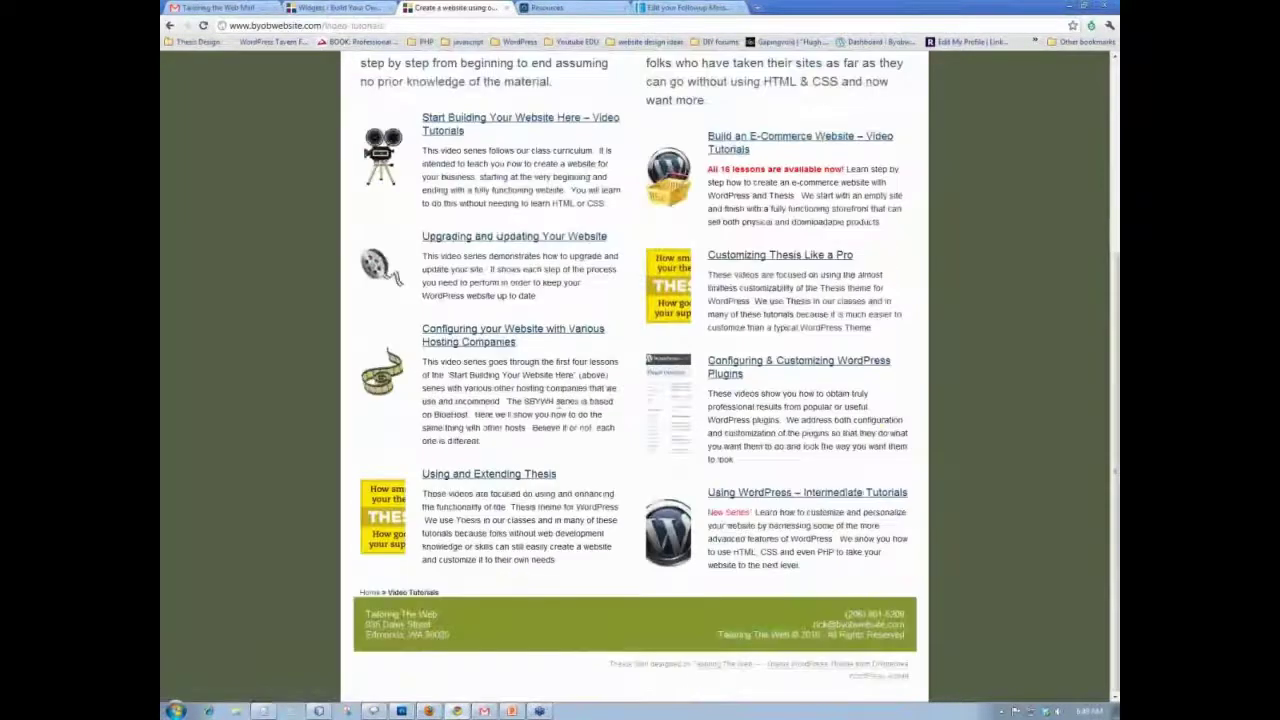
pyautogui.click(836, 500)
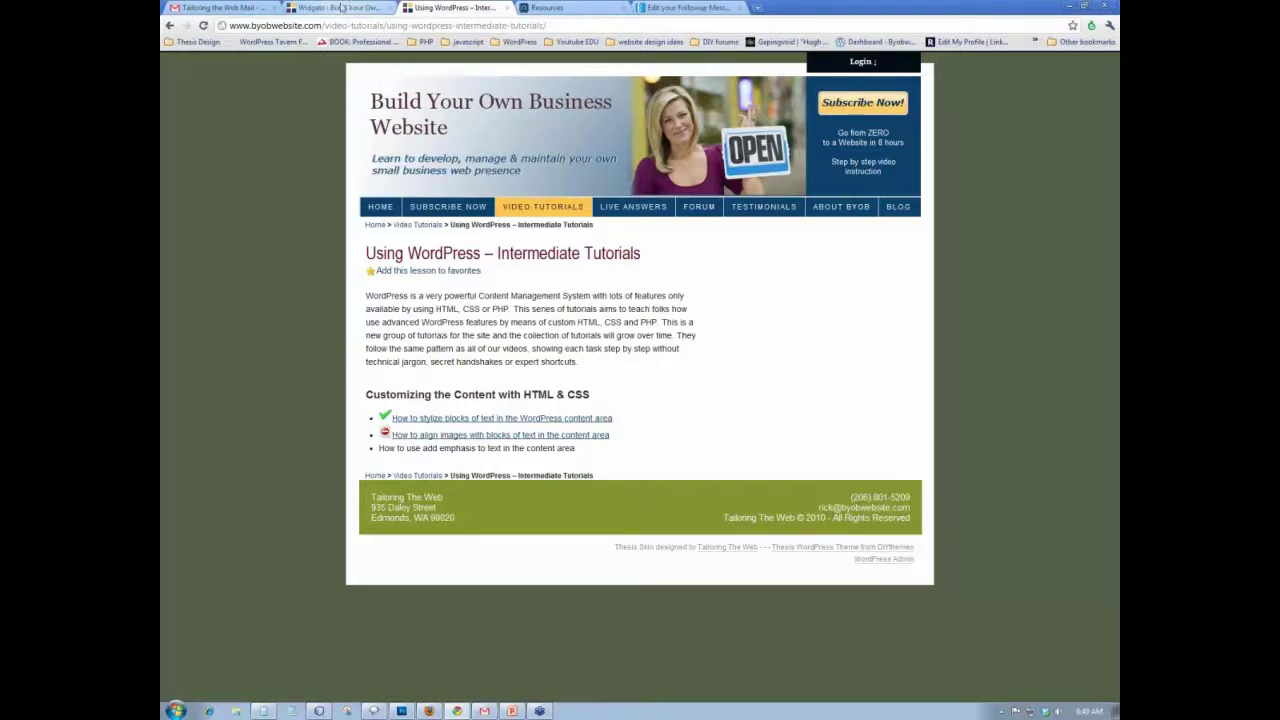
# - Log in with the saved member credentials and reach the Dashboard via the footer's WordPress Admin link
pyautogui.click(878, 74)
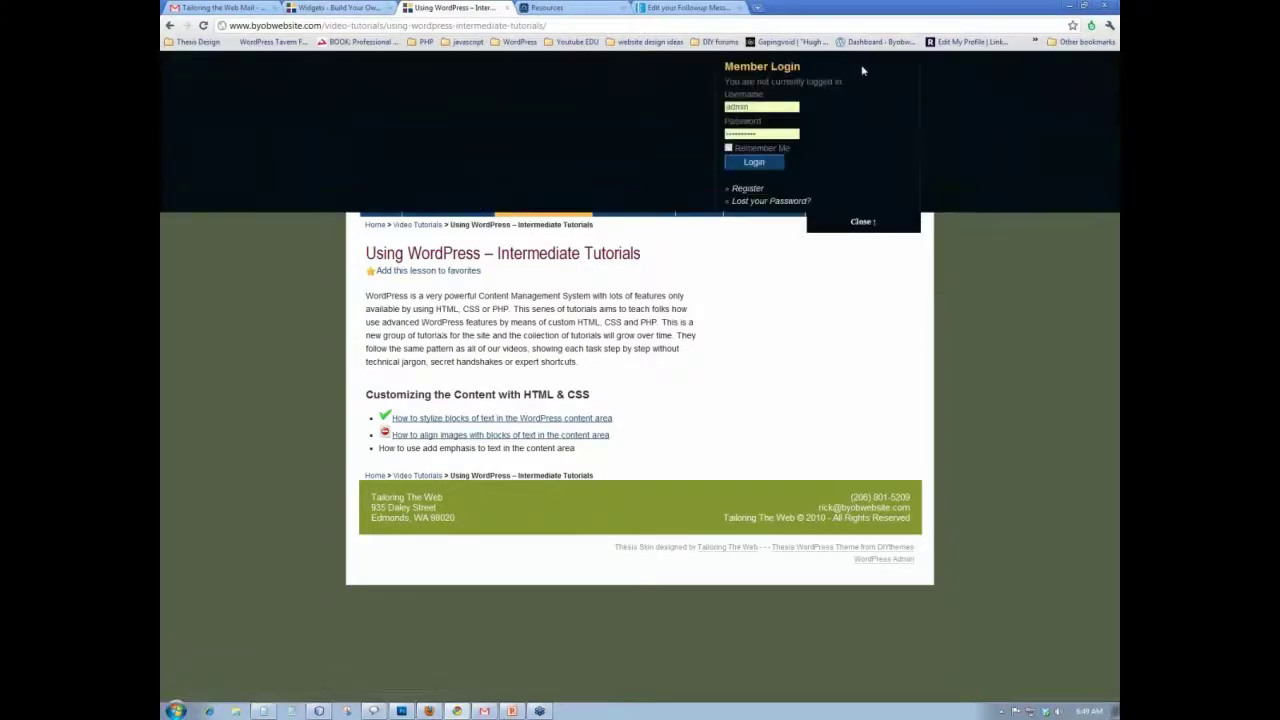
pyautogui.click(760, 164)
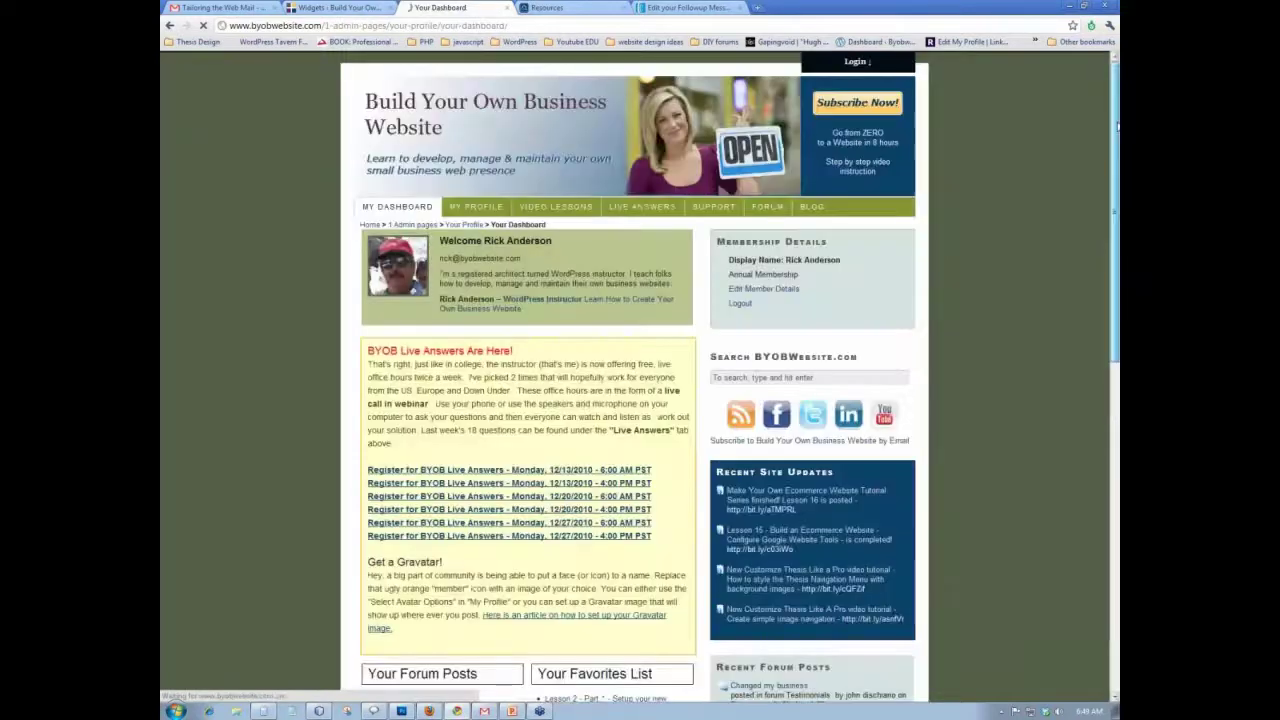
pyautogui.scroll(-15, 895, 678)
pyautogui.click(895, 678)
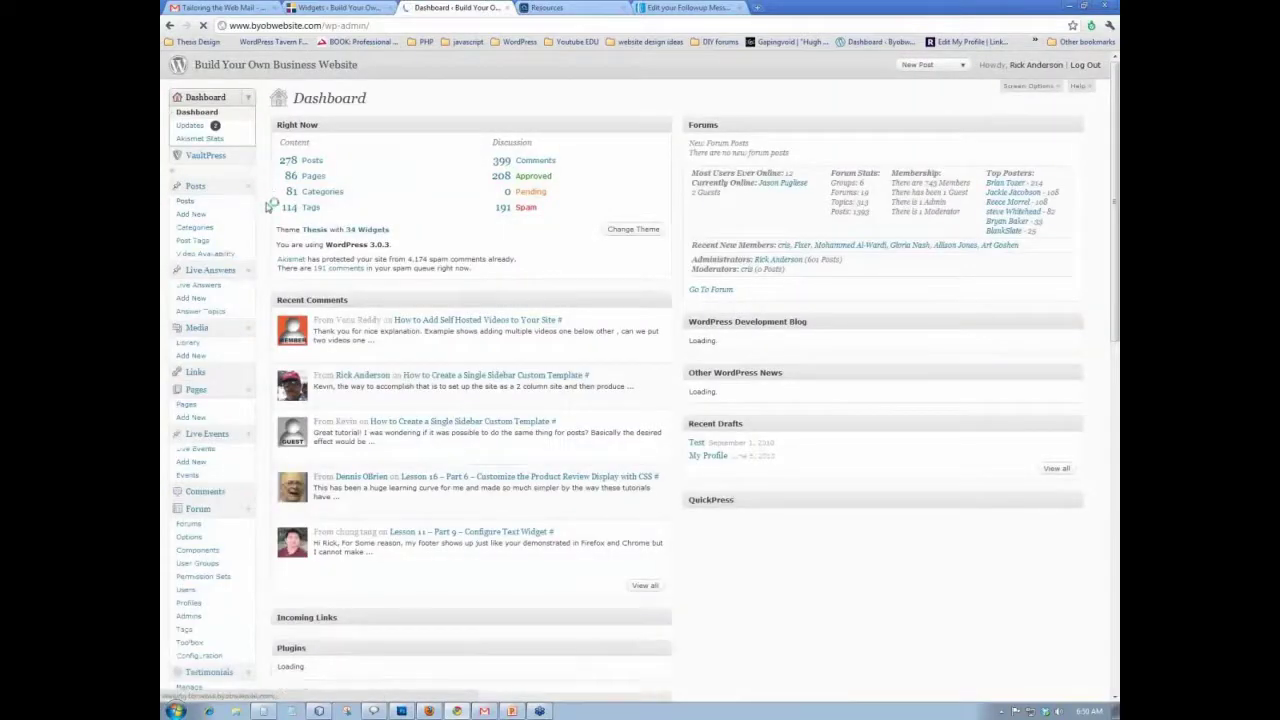
# - From the admin Pages list, open the Video Tutorials page for editing
pyautogui.scroll(-3, 270, 205)
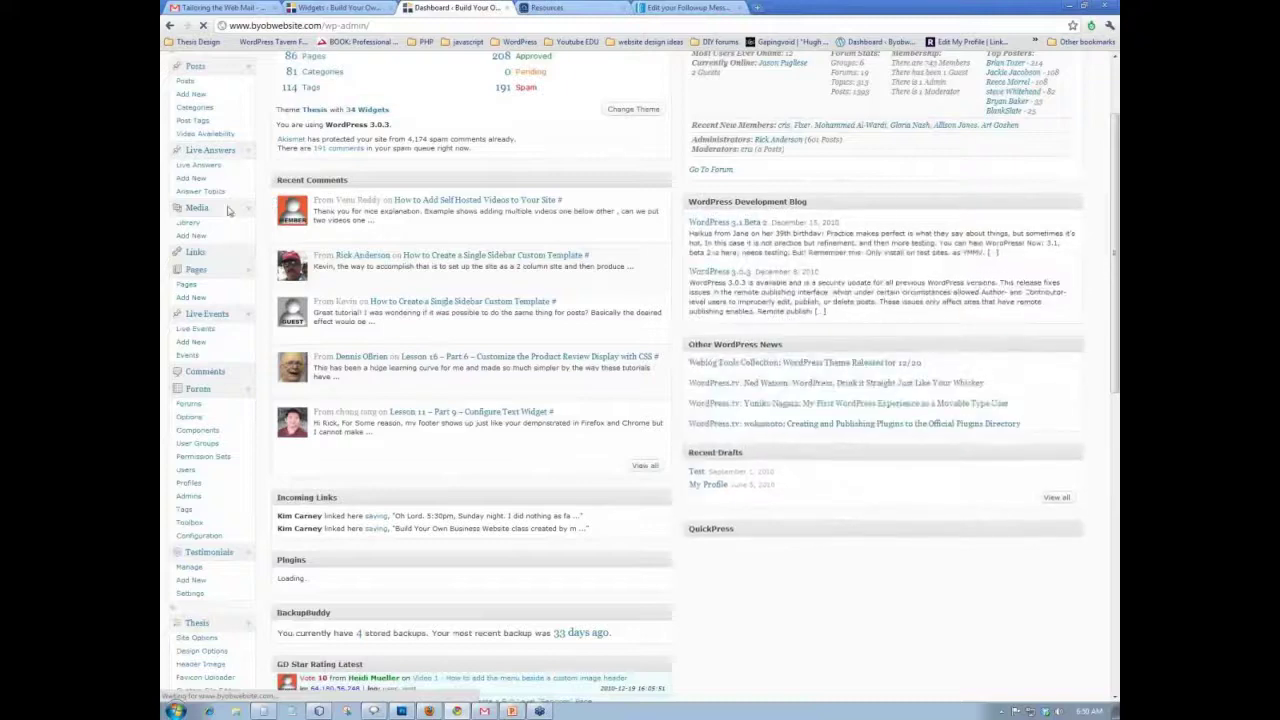
pyautogui.click(197, 284)
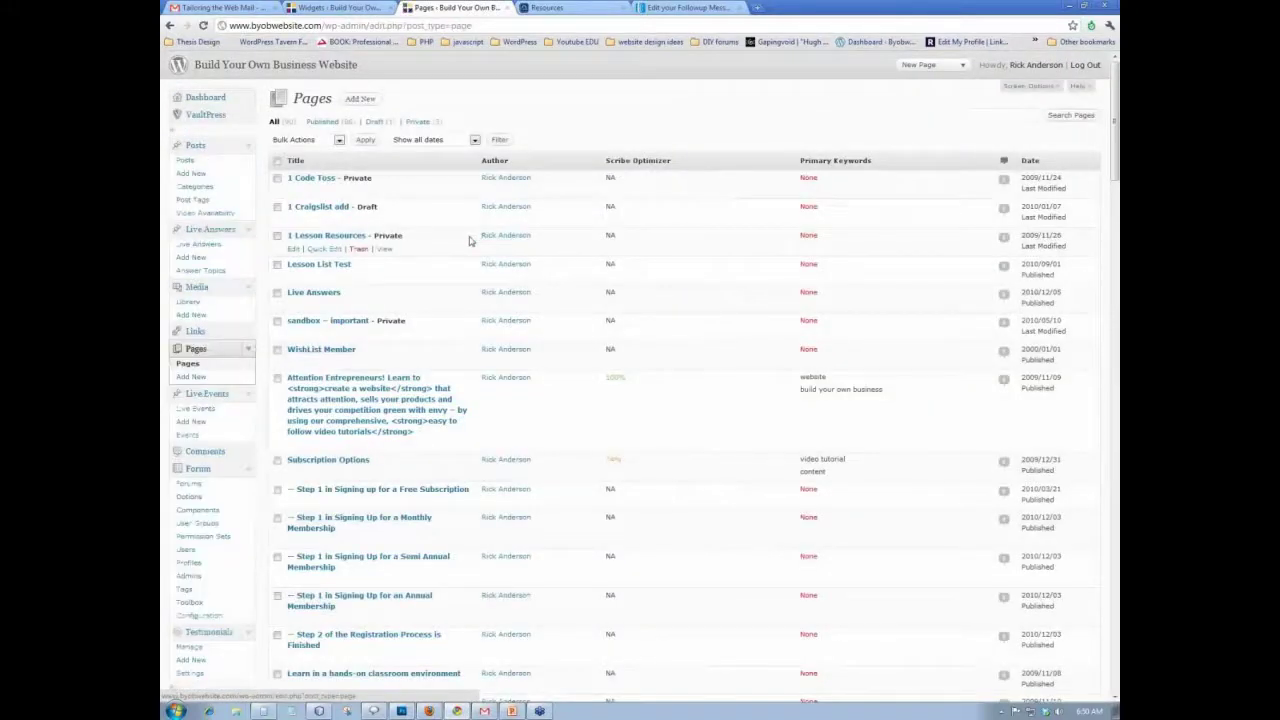
pyautogui.scroll(-6, 469, 240)
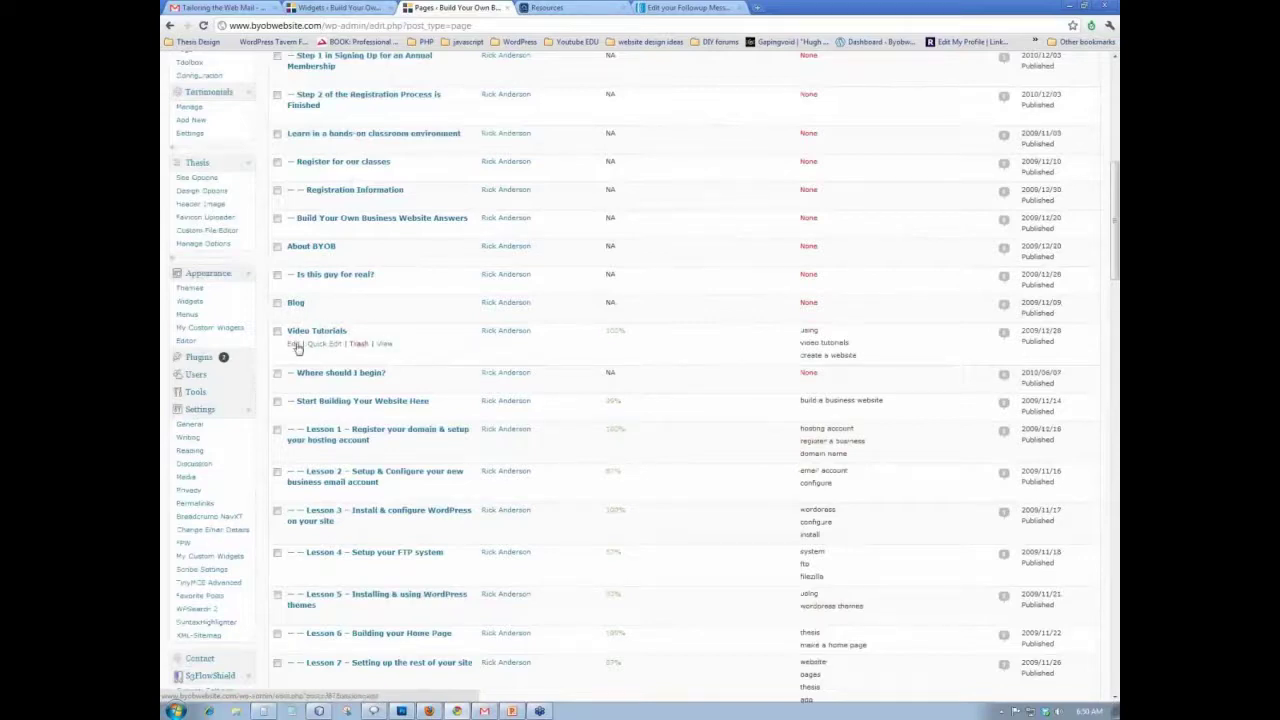
pyautogui.click(295, 346)
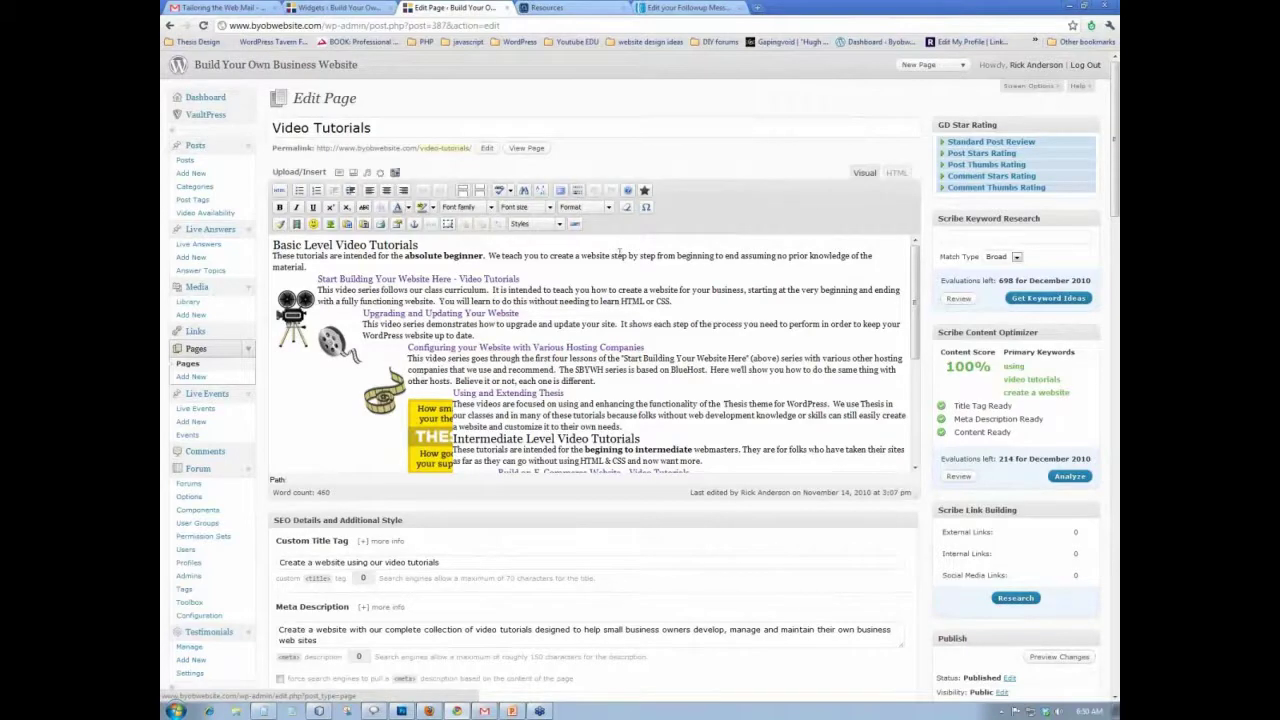
# - Inspect the camera image's settings beside the tutorials list and cancel without changes
pyautogui.scroll(-3, 590, 350)
pyautogui.click(300, 314)
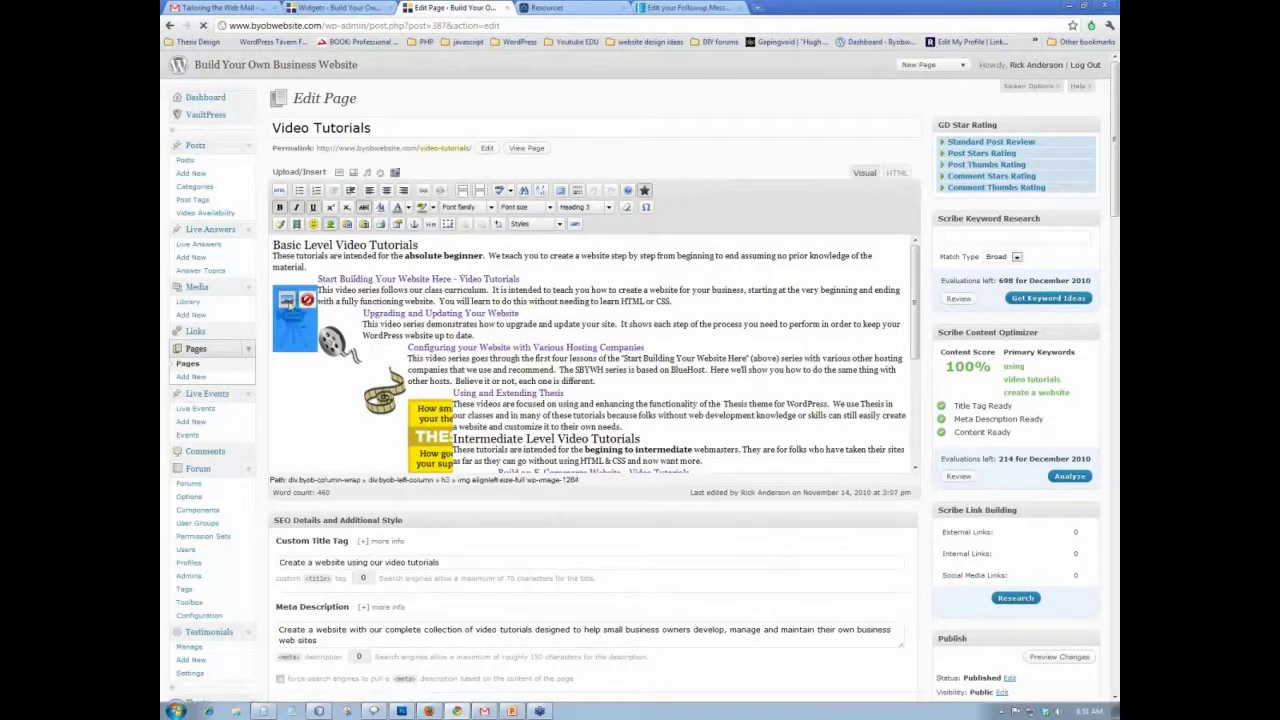
pyautogui.click(287, 299)
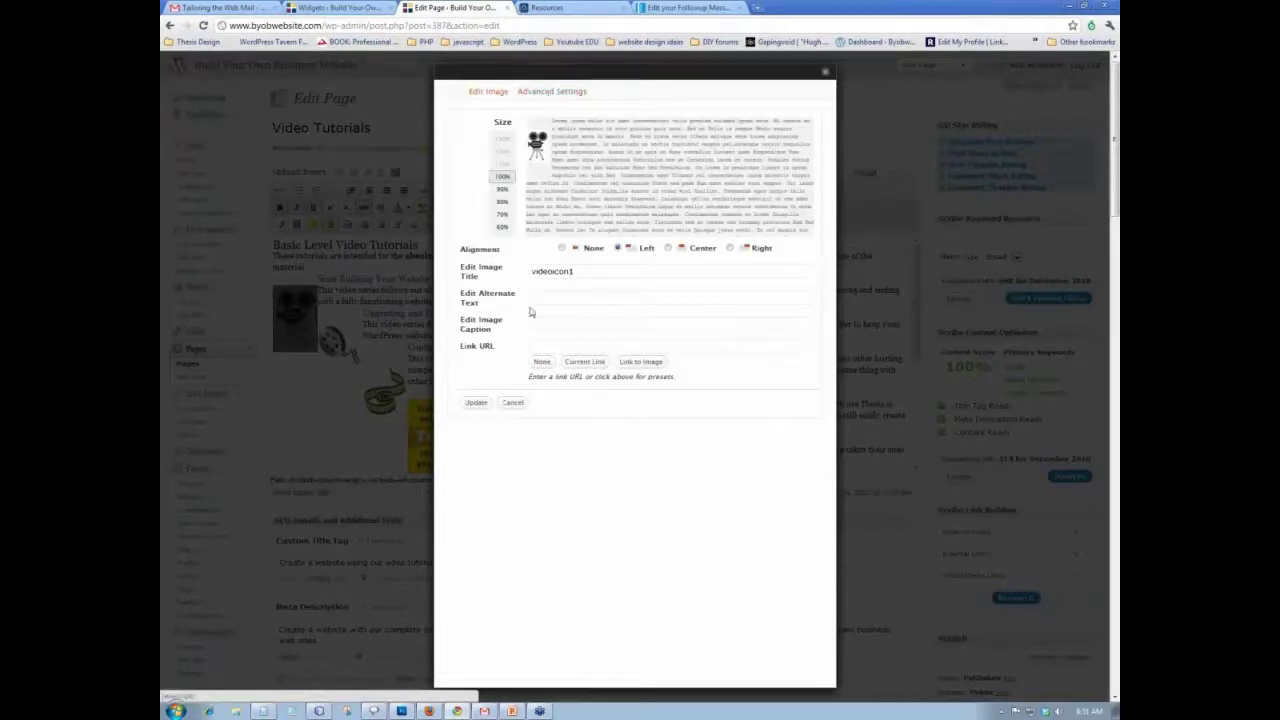
pyautogui.click(512, 403)
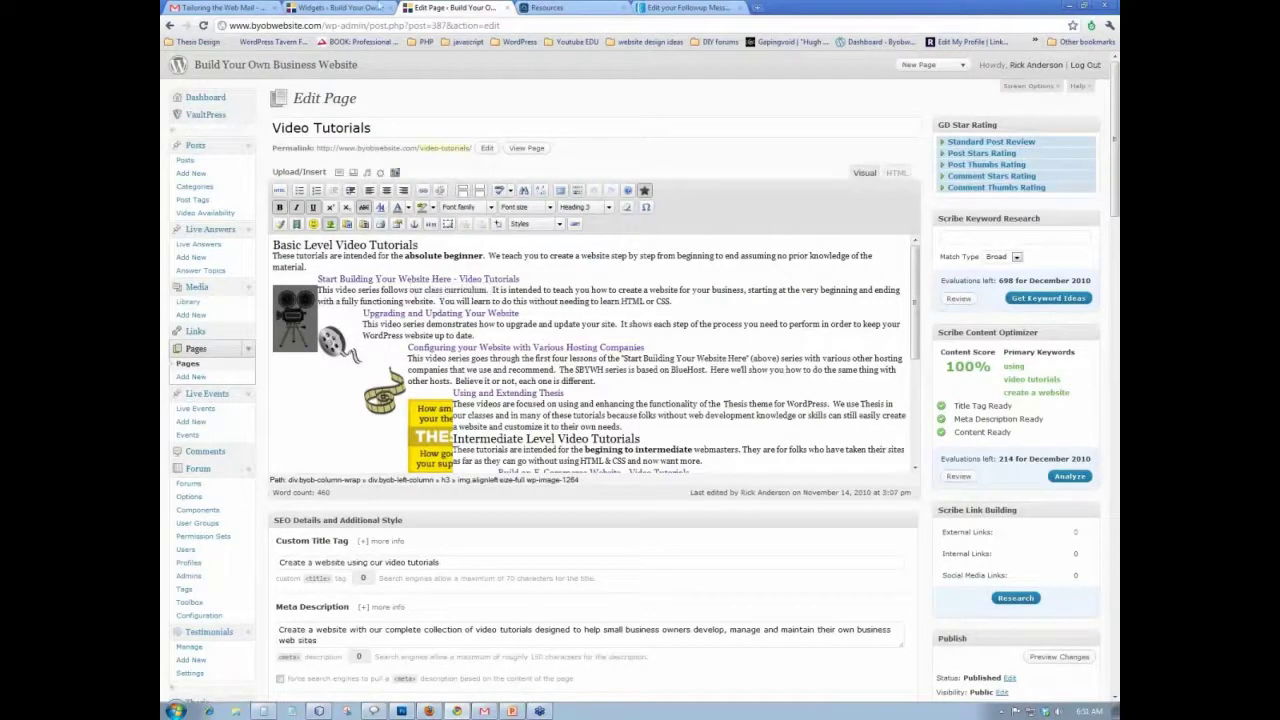
# - Glance at the Widgets admin page, then view the example site's Resources page
pyautogui.click(352, 7)
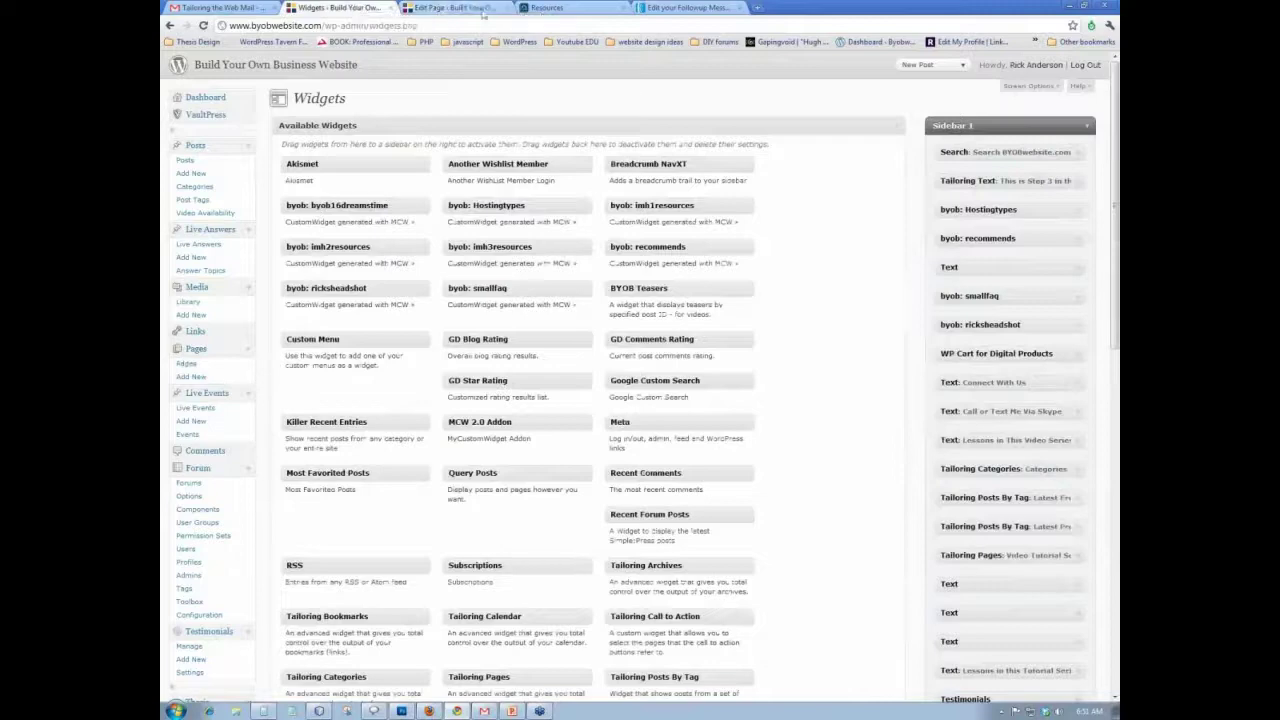
pyautogui.click(458, 7)
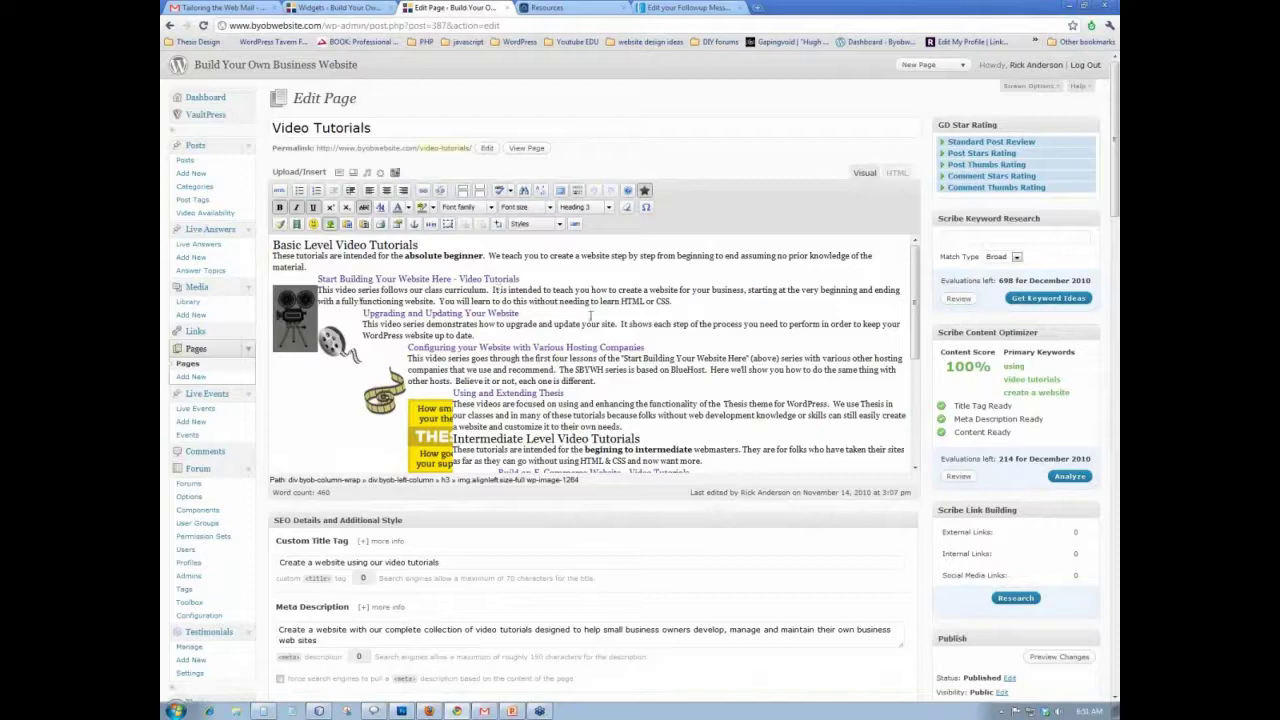
pyautogui.click(590, 12)
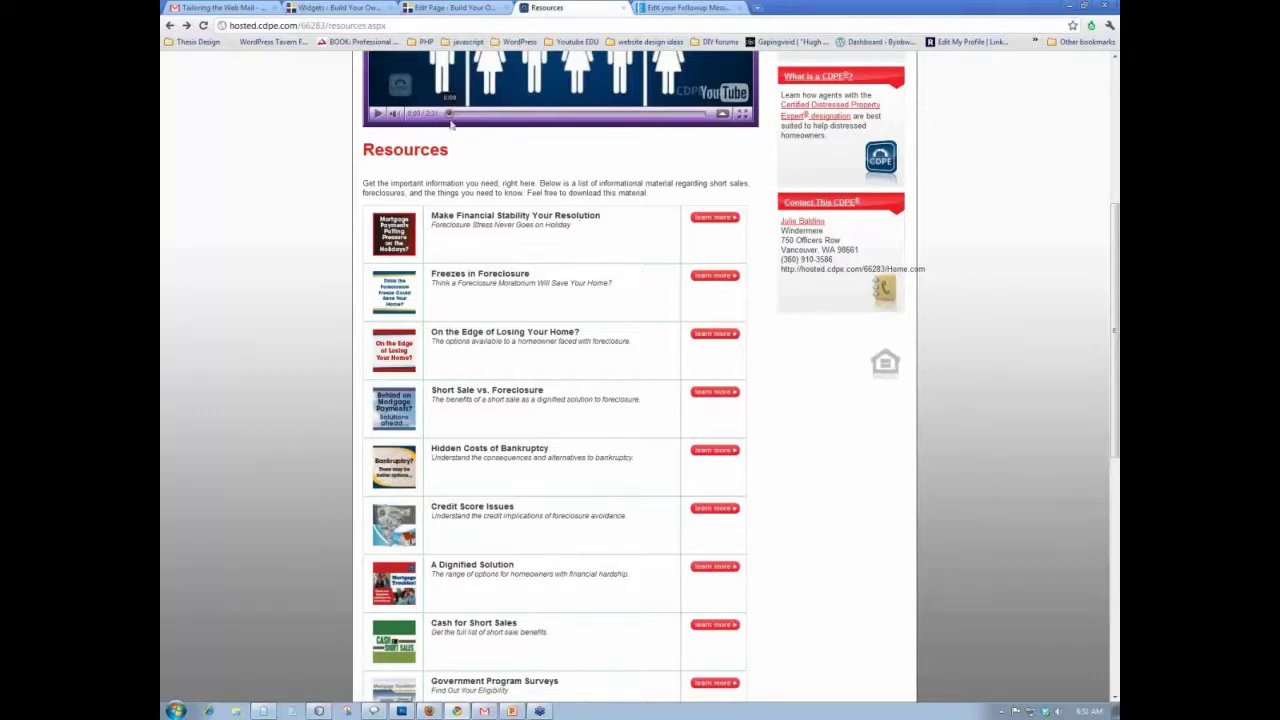
# - Leave the Video Tutorials editor for the Build Your Own Business Website home page, confirming the exit
pyautogui.click(445, 8)
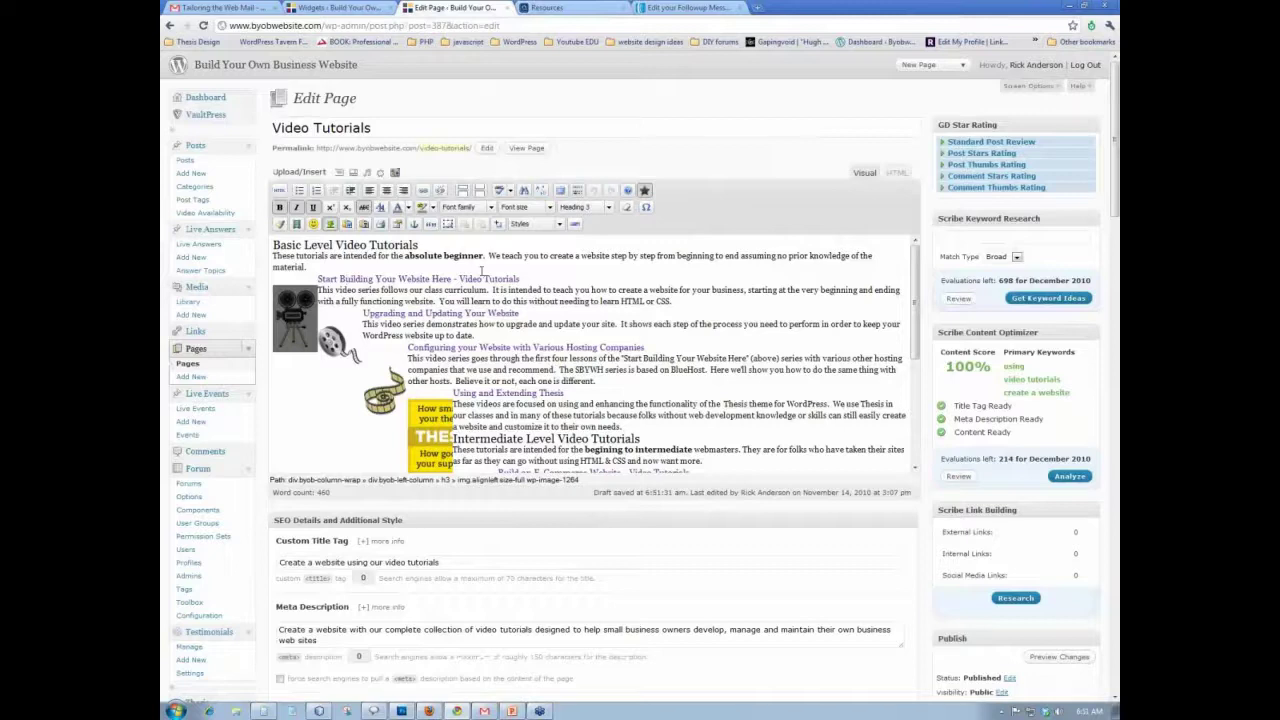
pyautogui.click(345, 66)
pyautogui.click(636, 378)
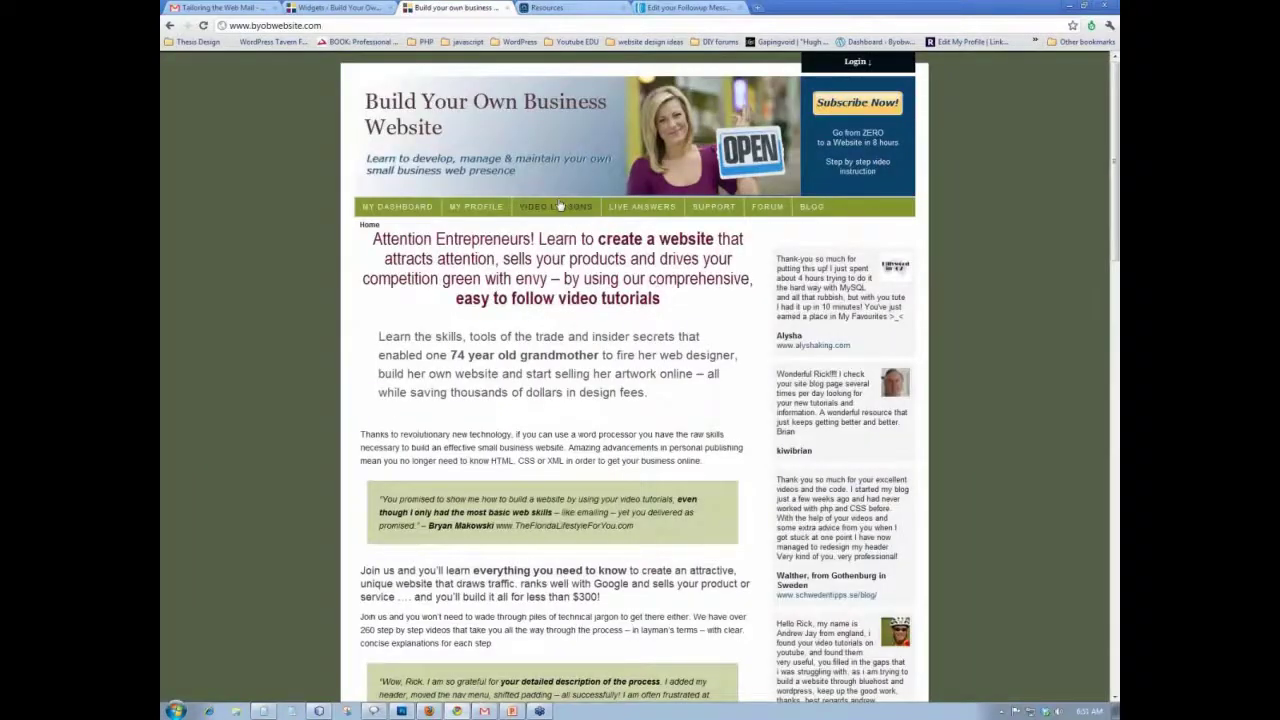
# - Browse the members' Video Lessons lists and open Lesson 14 - Add Email Marketing with its AWeber videos
pyautogui.click(560, 206)
pyautogui.scroll(-20, 577, 222)
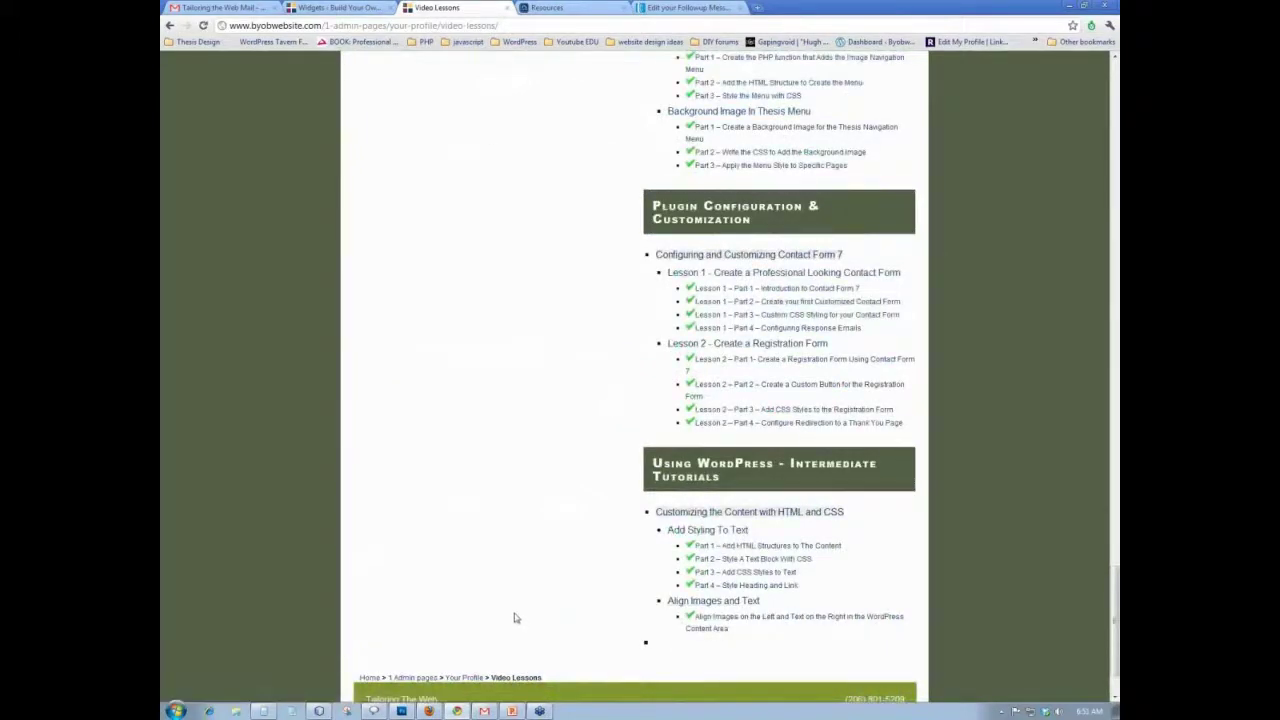
pyautogui.scroll(15, 515, 618)
pyautogui.scroll(15, 504, 614)
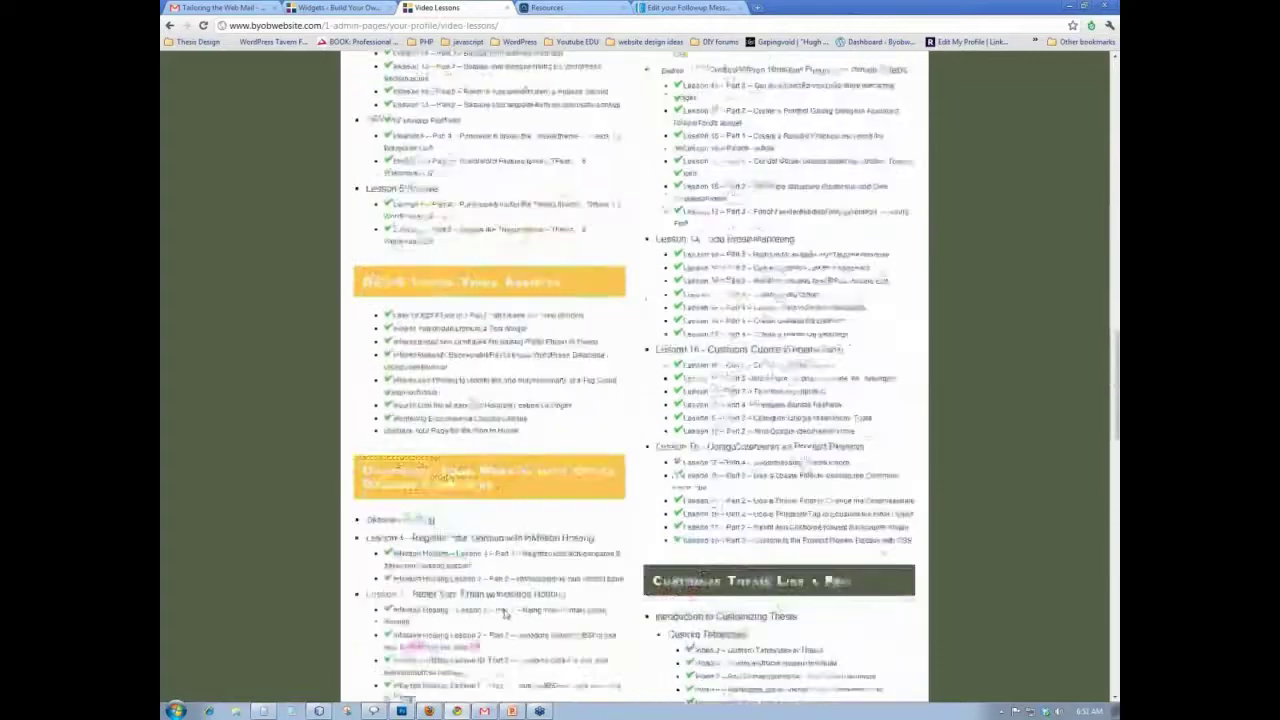
pyautogui.scroll(5, 618, 260)
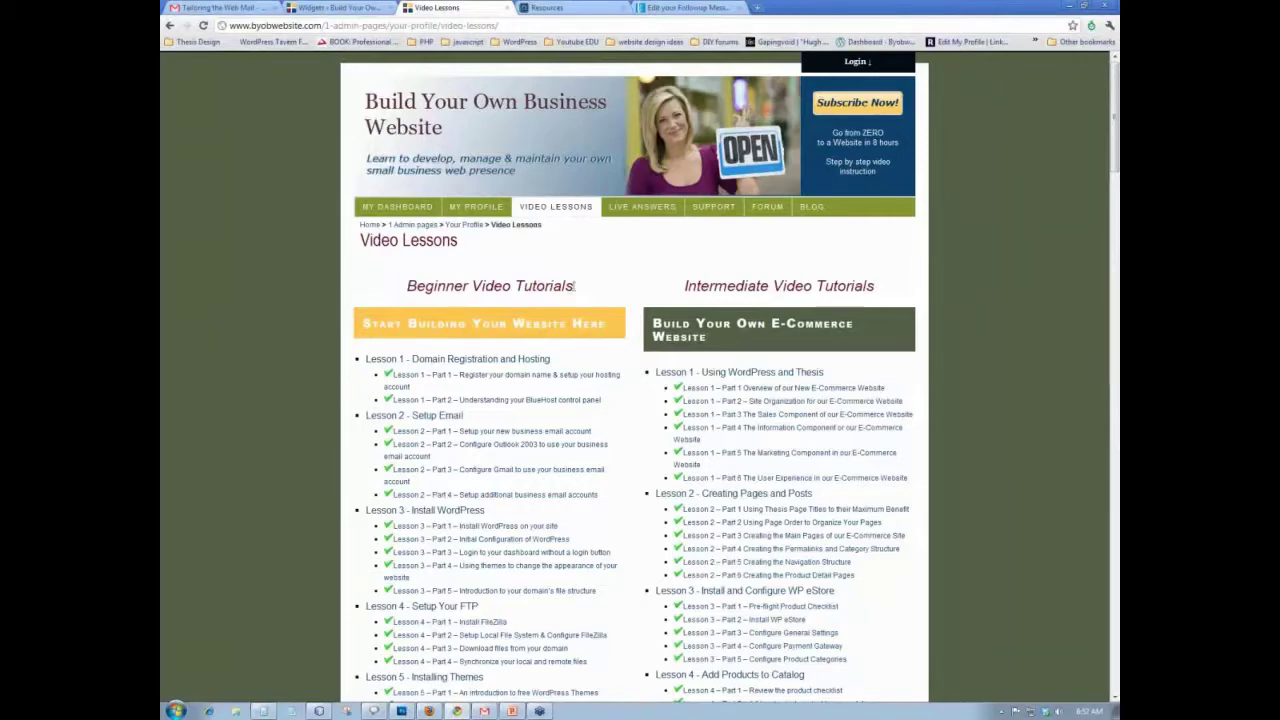
pyautogui.scroll(-3, 575, 298)
pyautogui.scroll(-15, 575, 298)
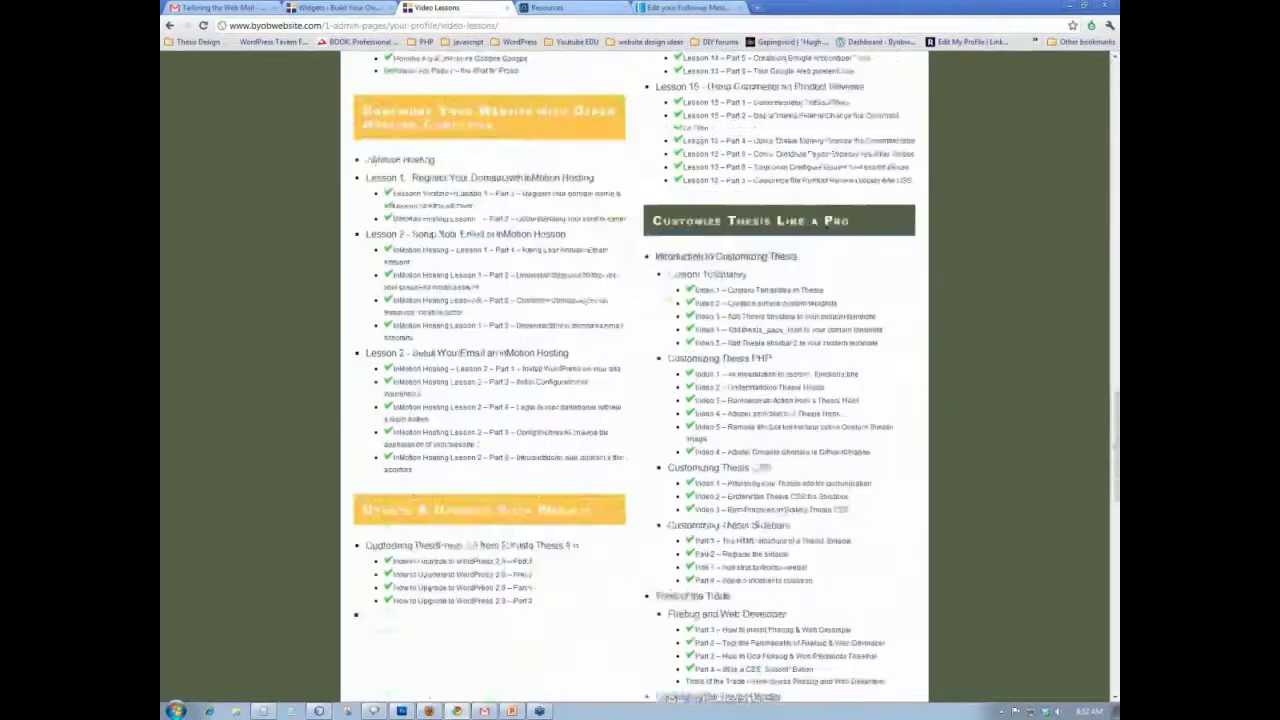
pyautogui.scroll(1, 680, 127)
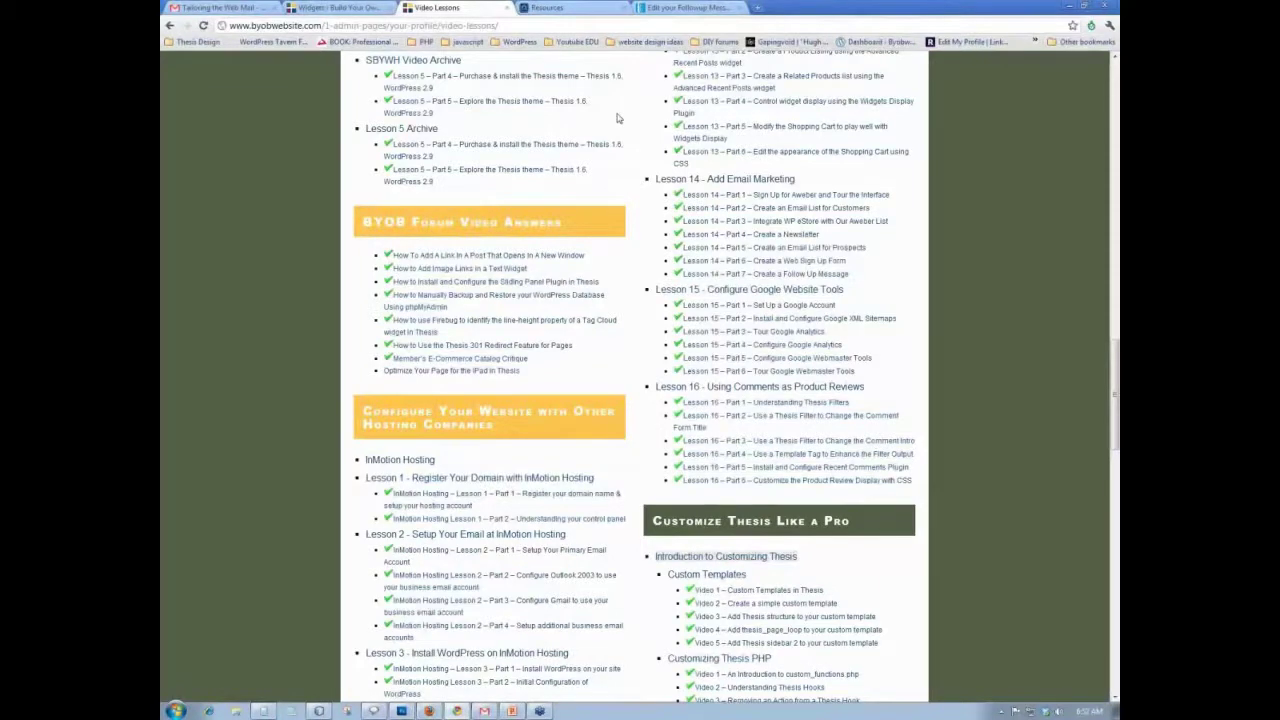
pyautogui.scroll(10, 617, 118)
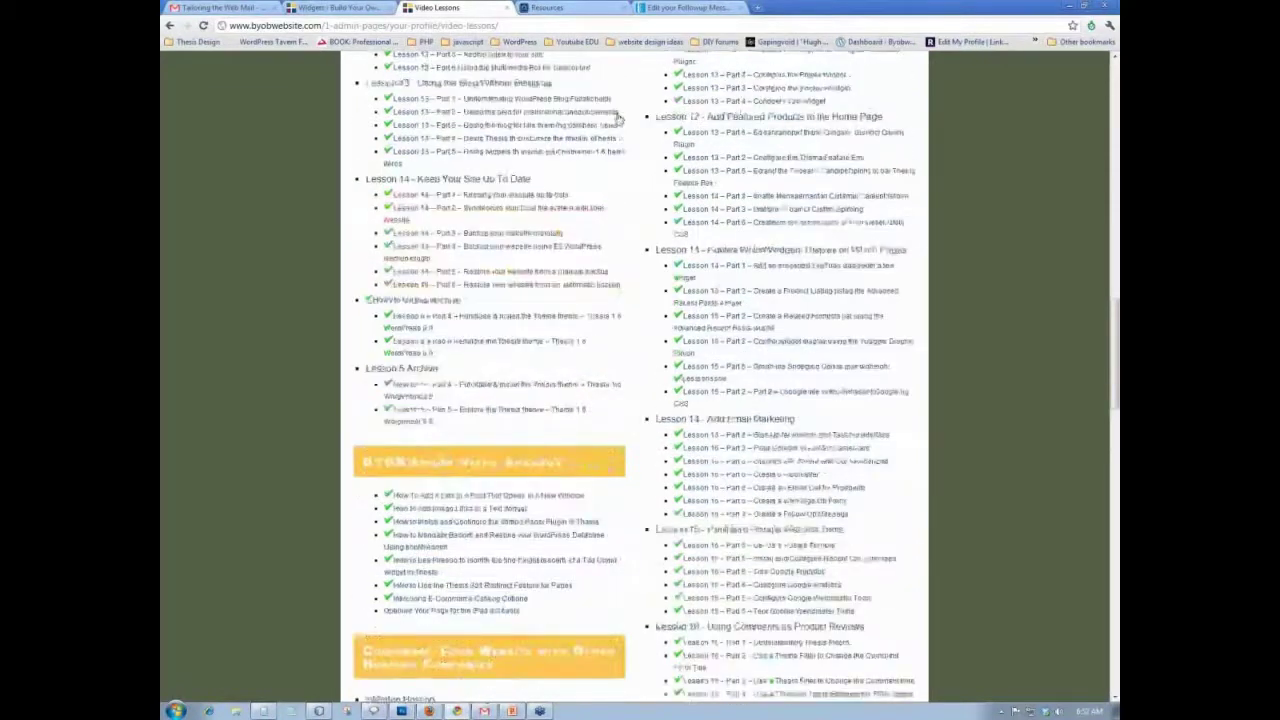
pyautogui.scroll(8, 617, 118)
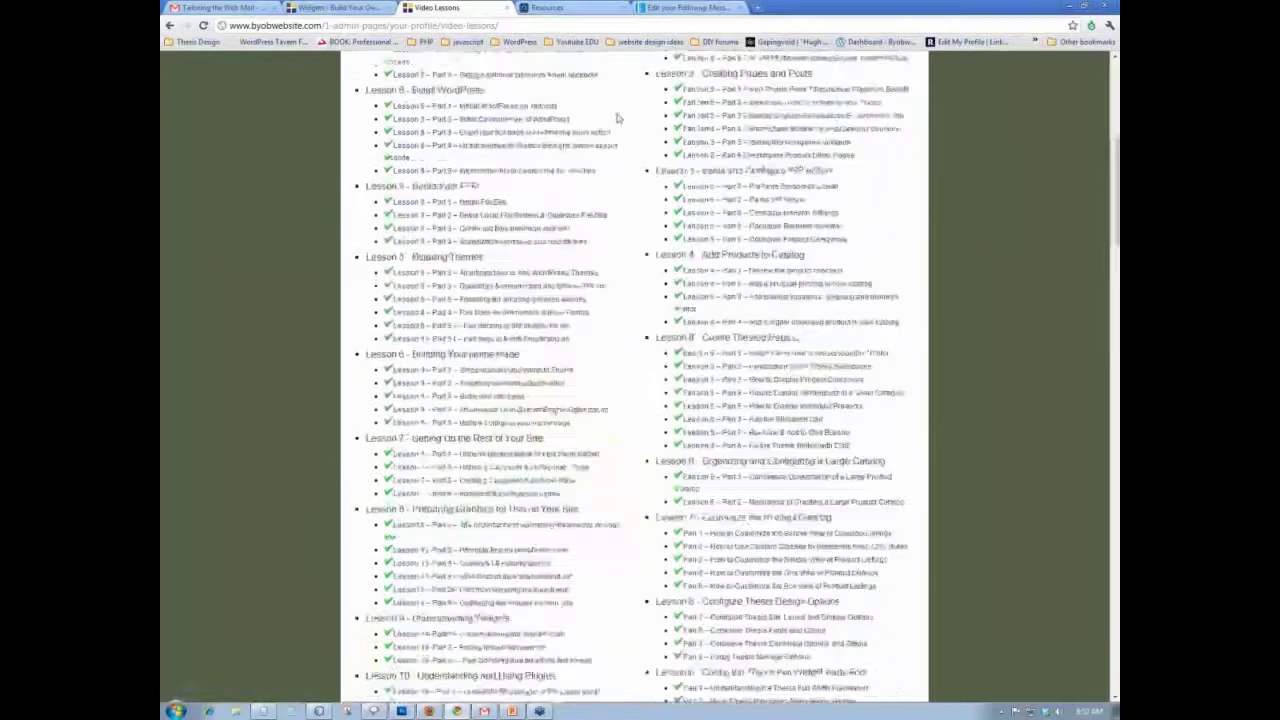
pyautogui.scroll(6, 617, 118)
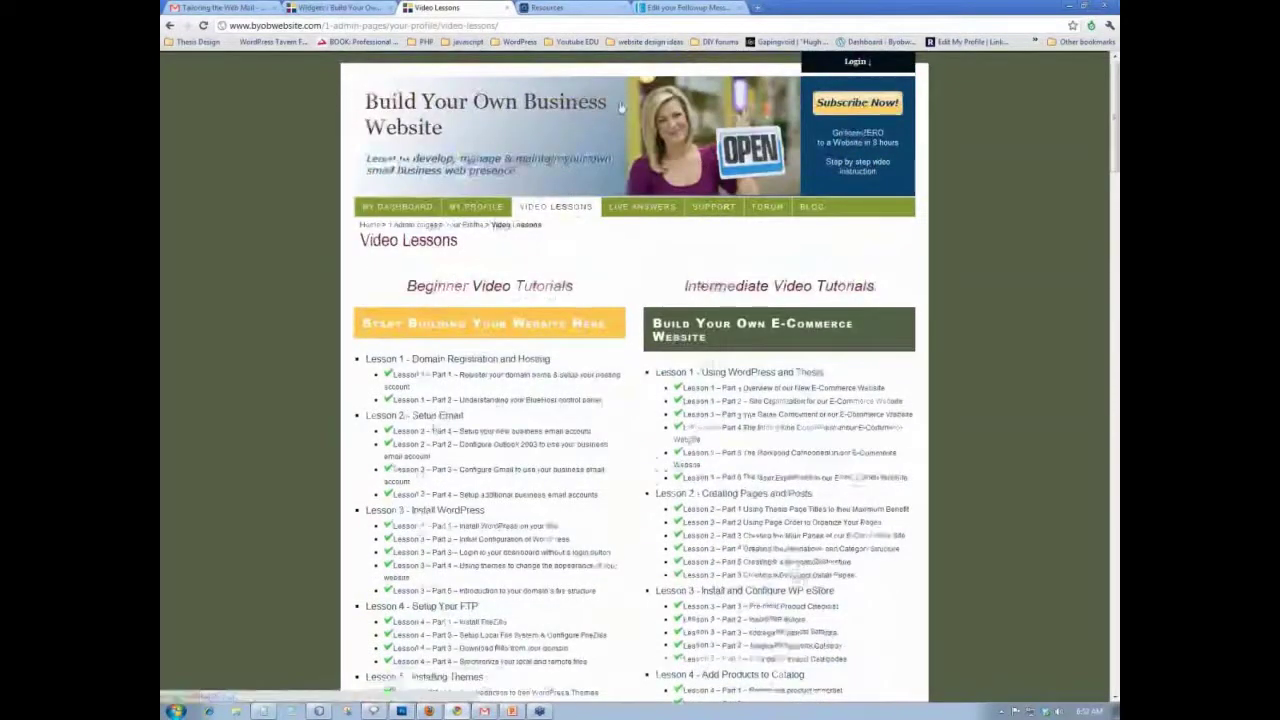
pyautogui.scroll(-10, 617, 118)
pyautogui.scroll(-10, 617, 118)
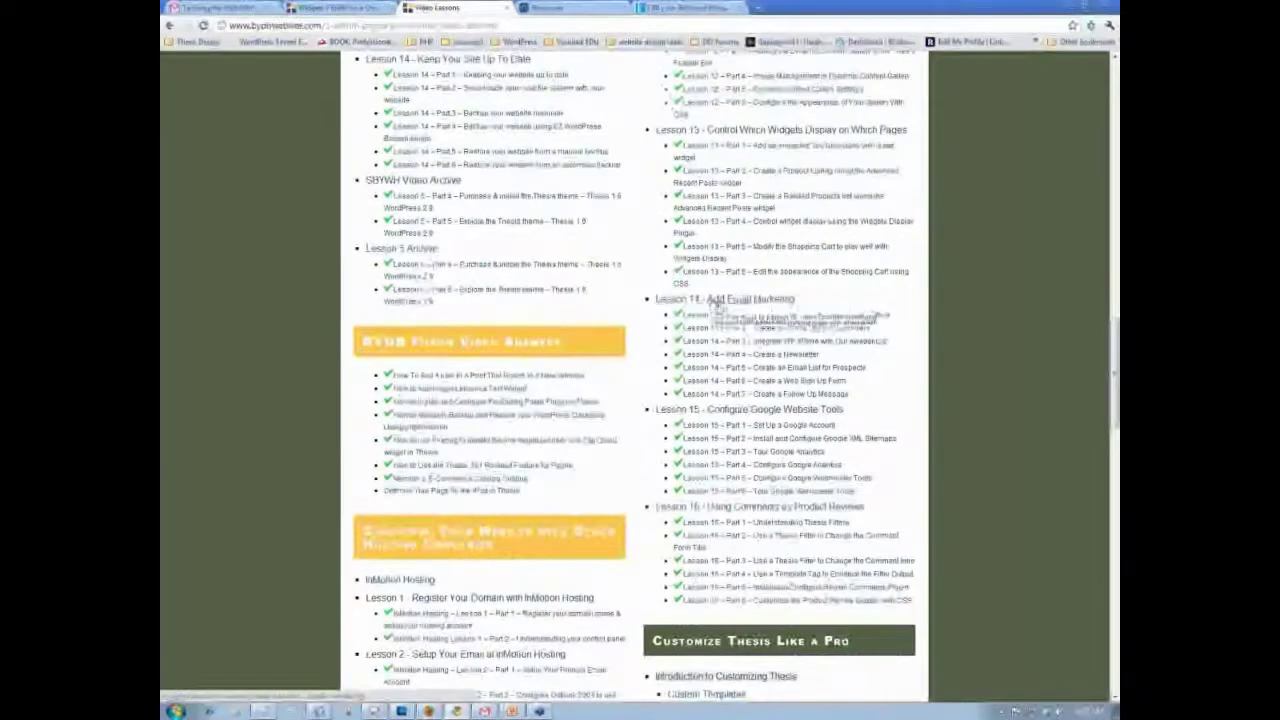
pyautogui.click(717, 300)
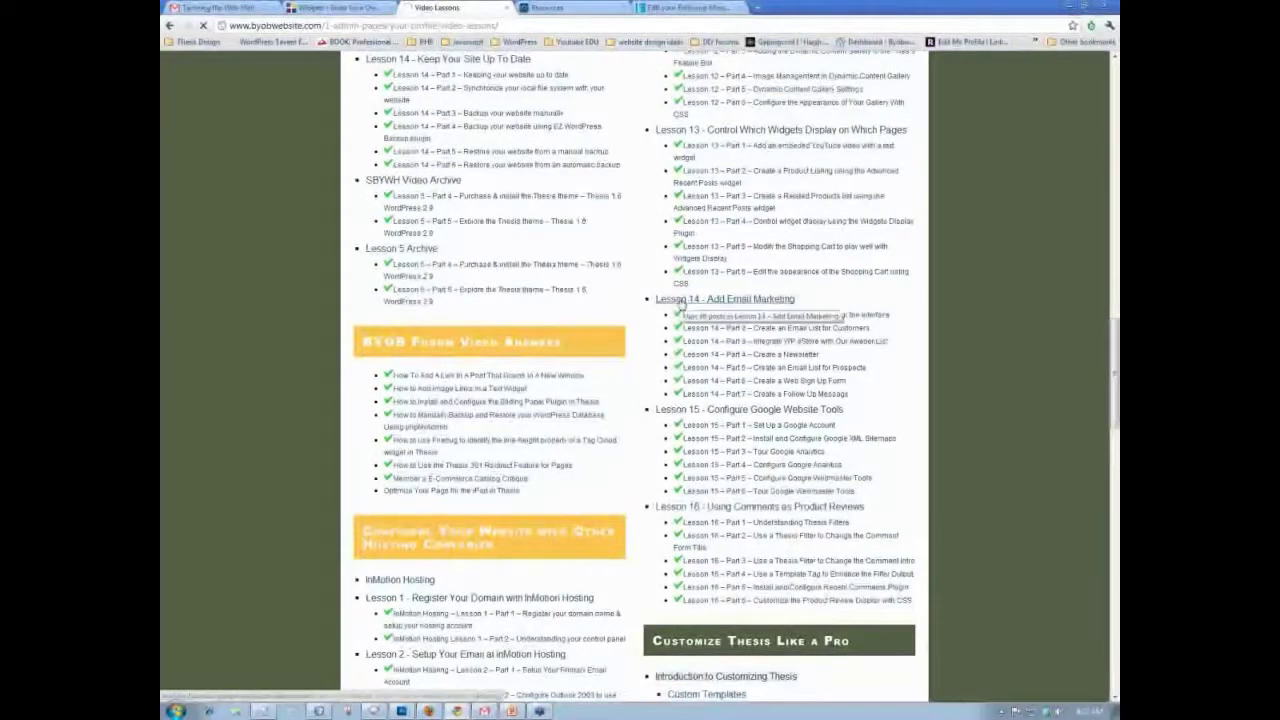
pyautogui.scroll(-3, 636, 305)
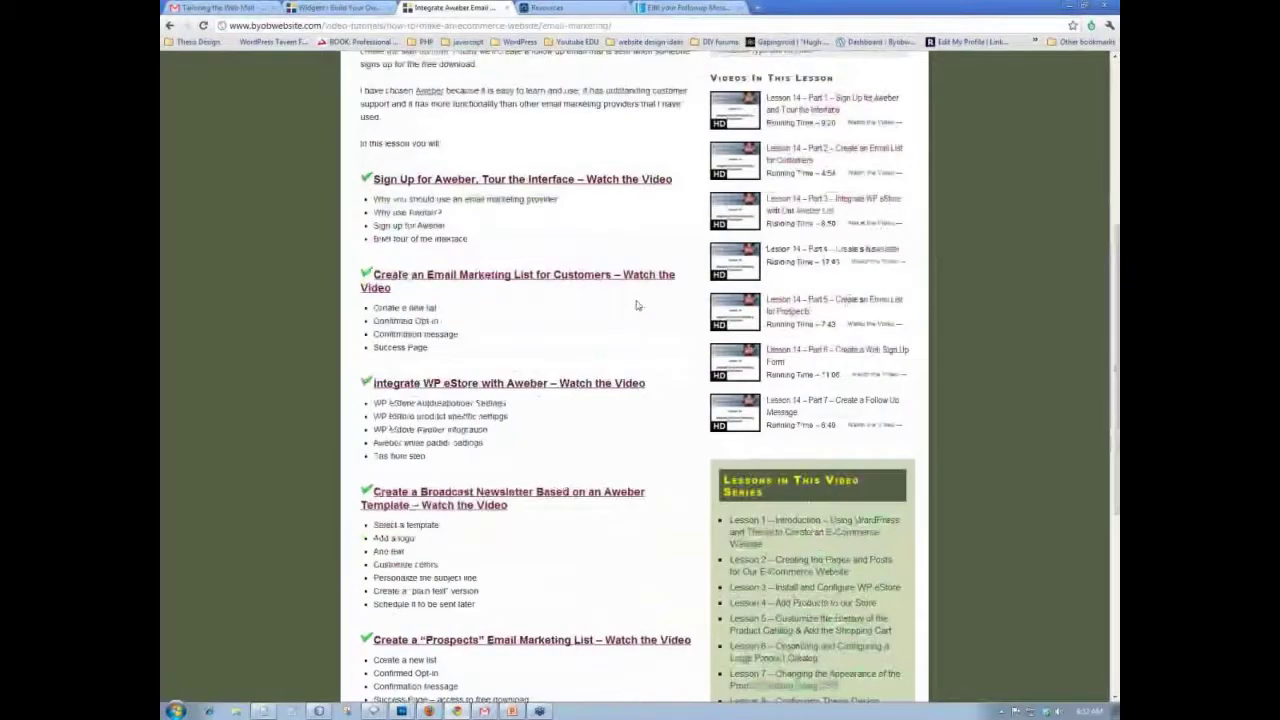
# - Open the Lesson 14 – Part 7 – Create a Follow Up Message video from the sidebar list
pyautogui.scroll(-2, 636, 305)
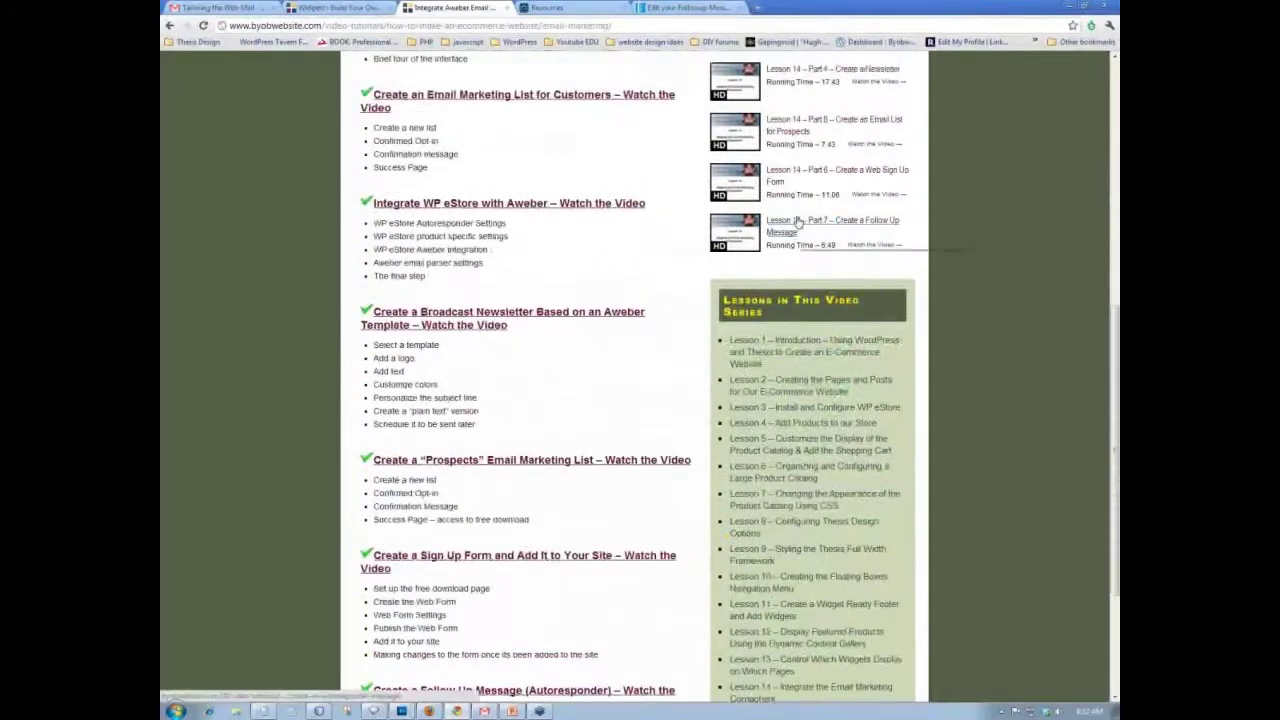
pyautogui.click(797, 221)
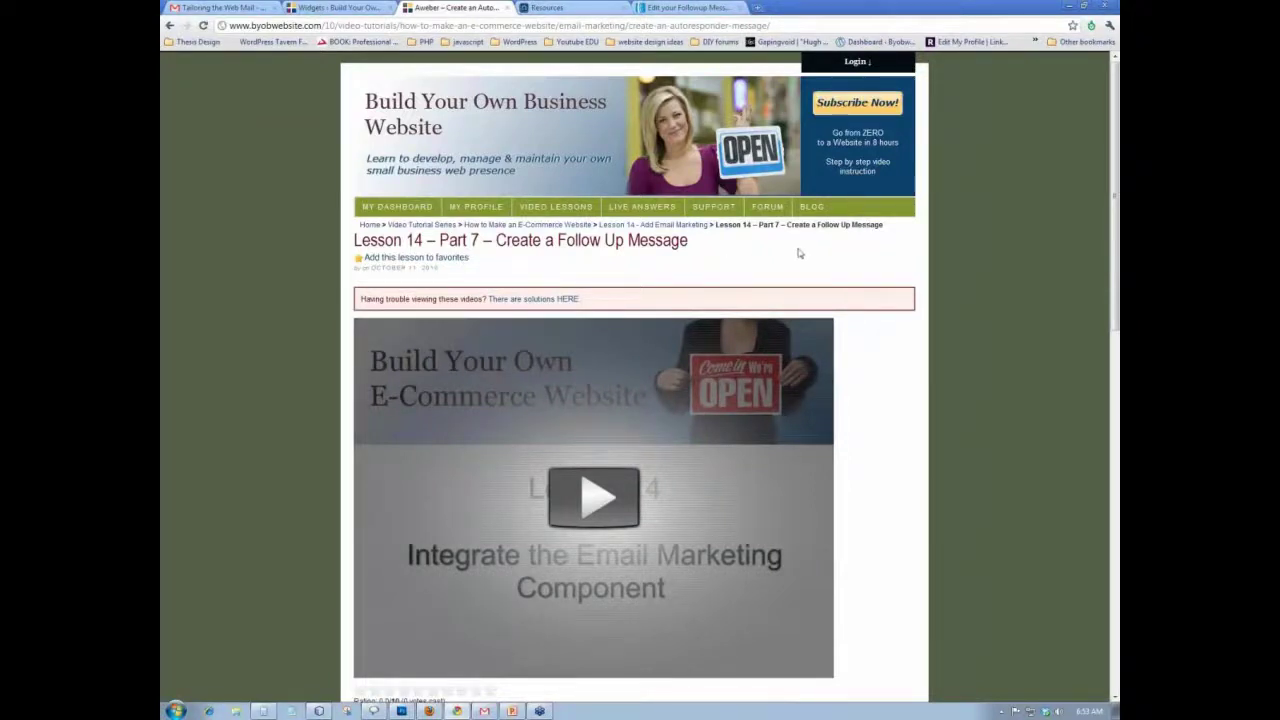
pyautogui.scroll(-3, 799, 253)
pyautogui.scroll(-6, 799, 253)
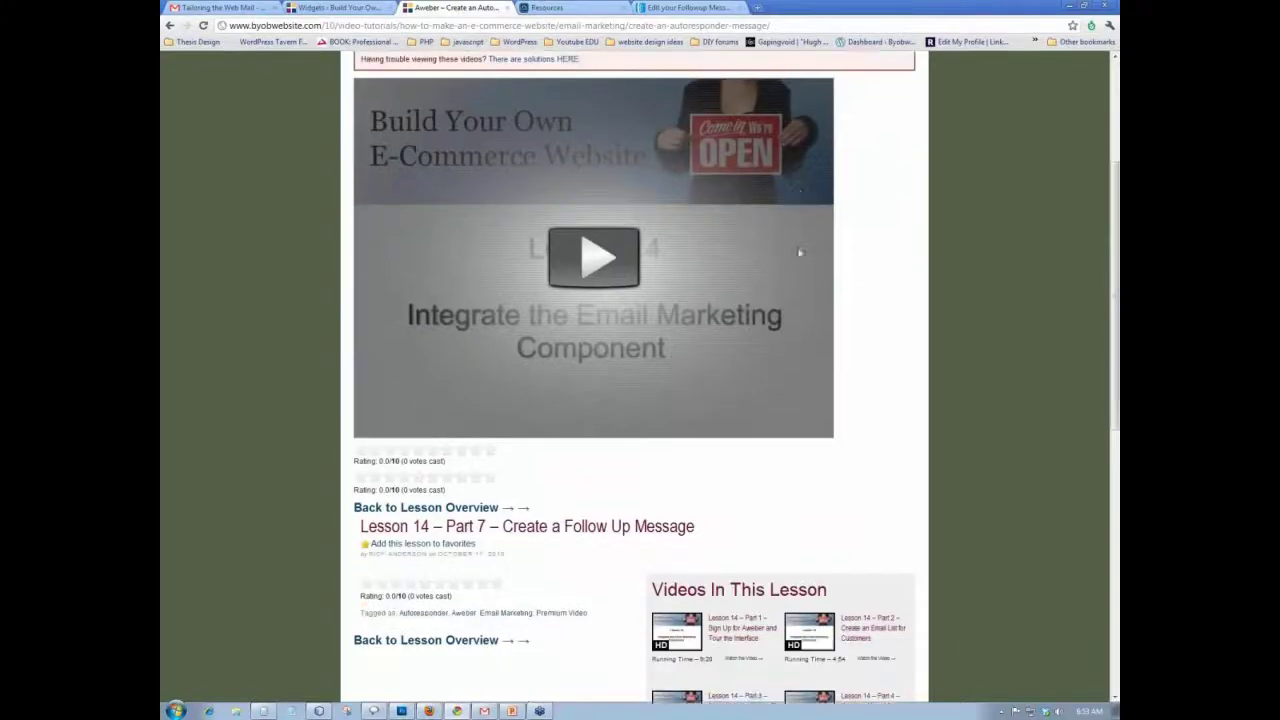
pyautogui.scroll(9, 799, 253)
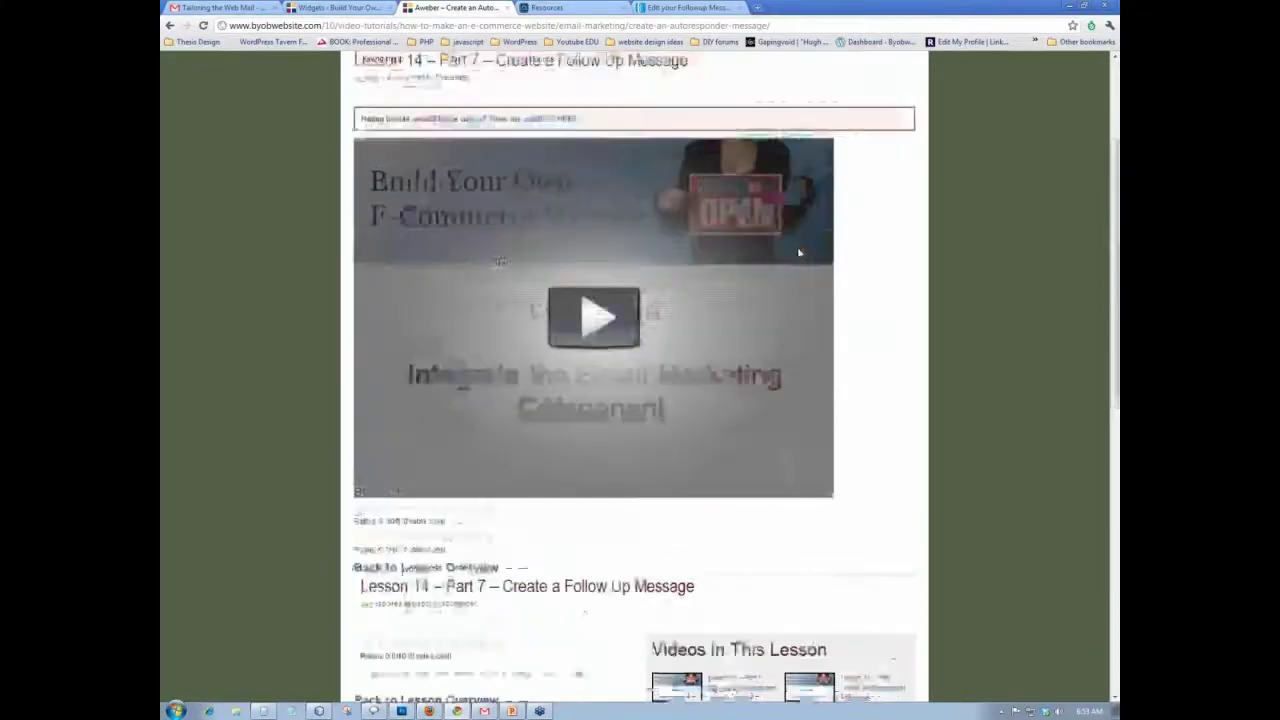